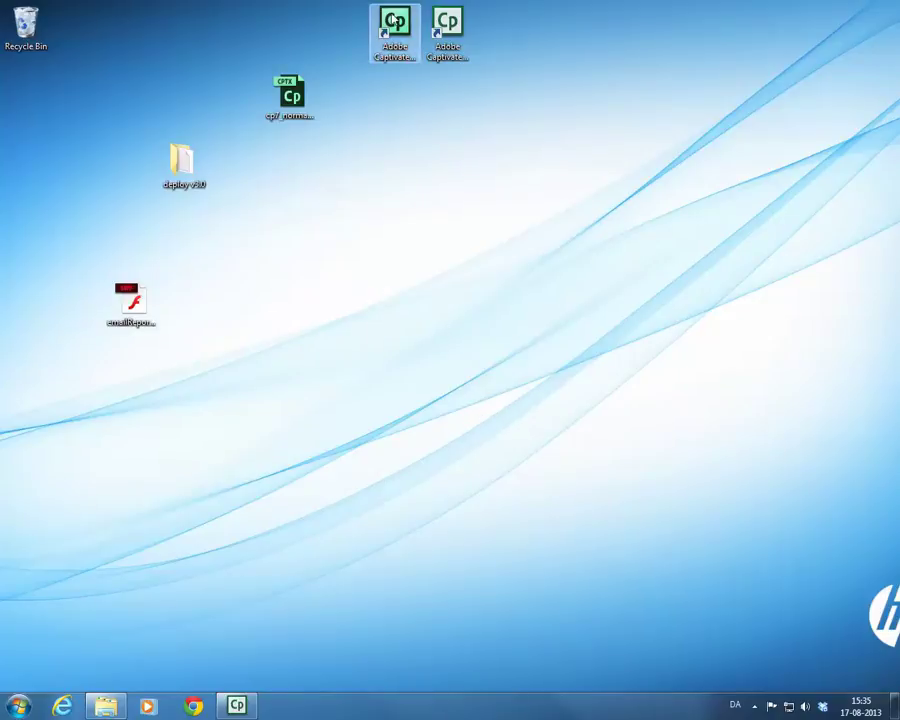
- Launch Adobe Captivate 7 (64 Bit) from its shortcut
click(394, 24)
click(446, 22)
double_click(446, 22)
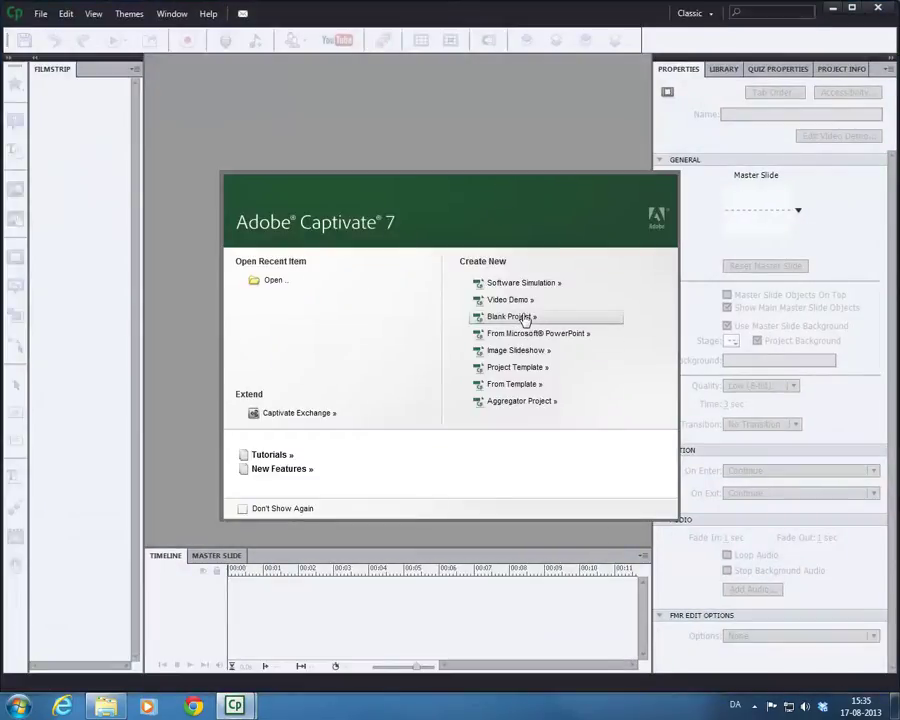
- Create a new blank project sized 800 x 600
click(522, 318)
click(486, 344)
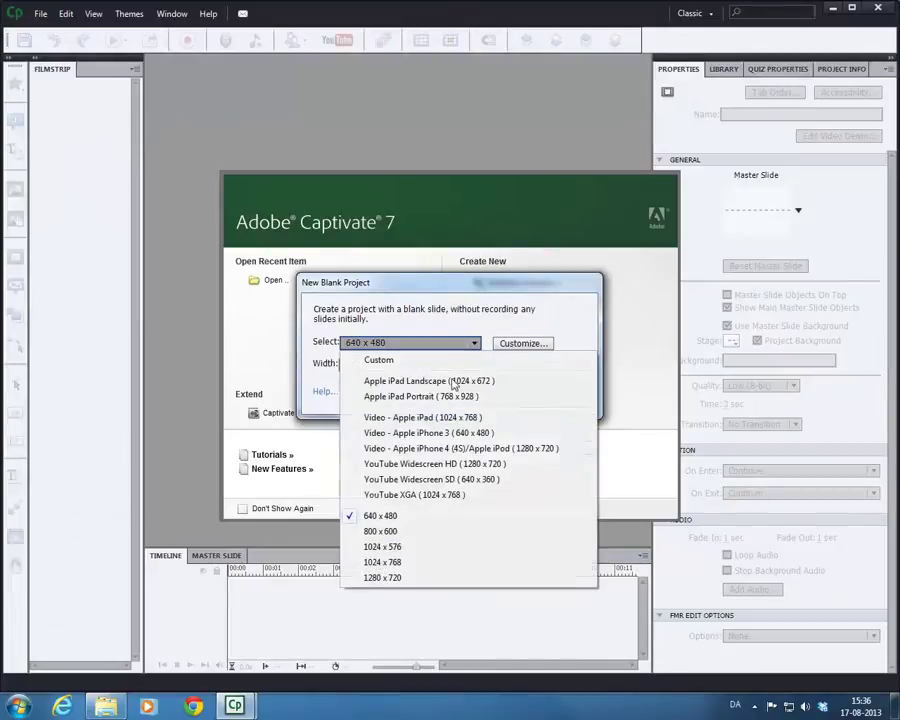
click(406, 532)
click(478, 393)
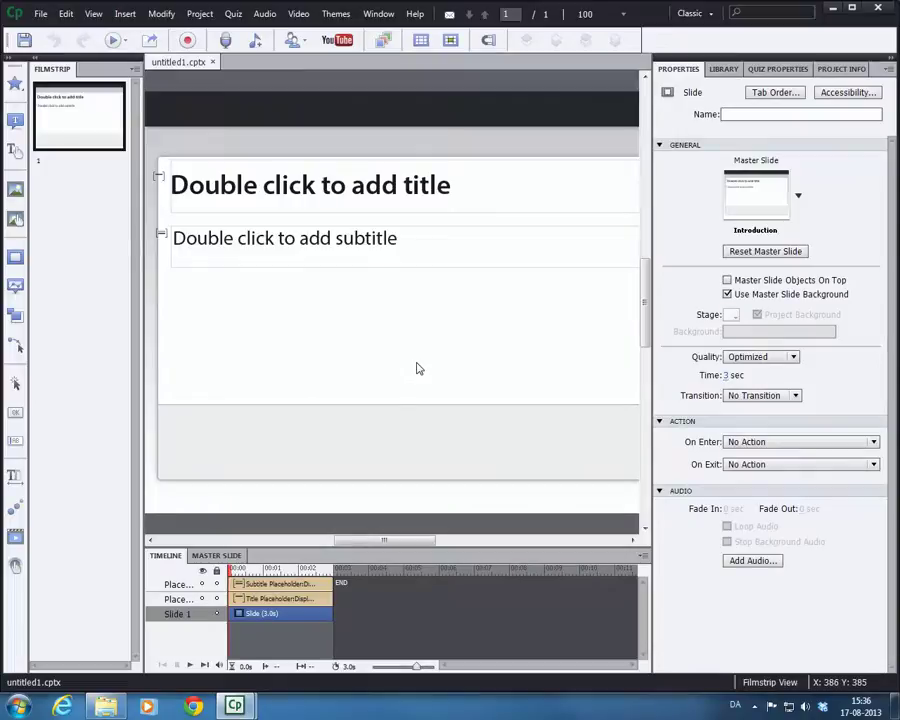
- Delete the title and subtitle placeholders from the first slide
drag(448, 342, 331, 213)
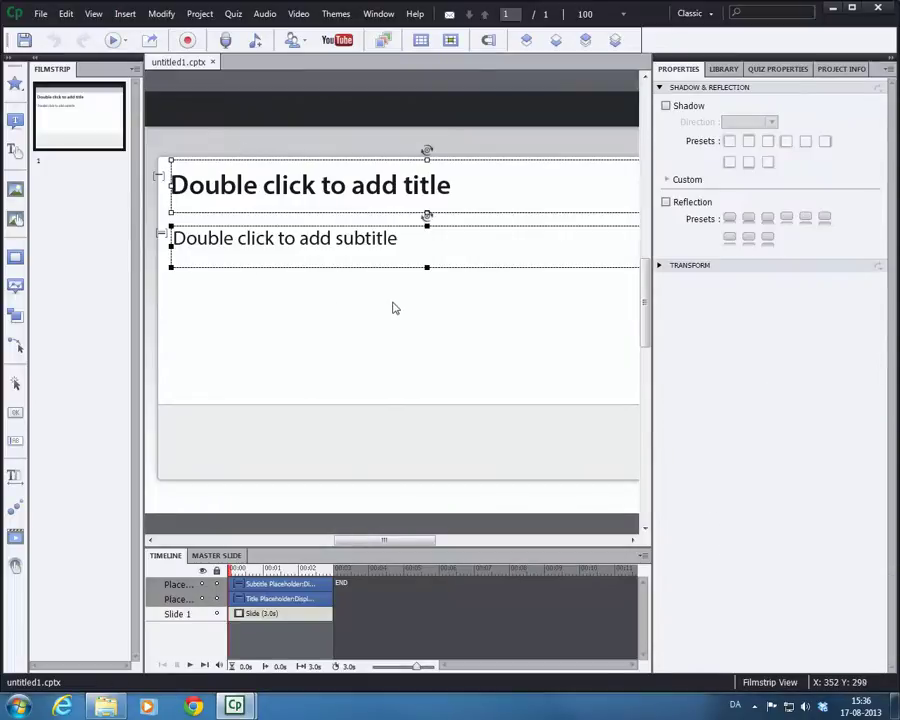
key(Delete)
key(Return)
- Insert the Email Reporting Widget v3.0 file from the Desktop as a widget
right_click(284, 236)
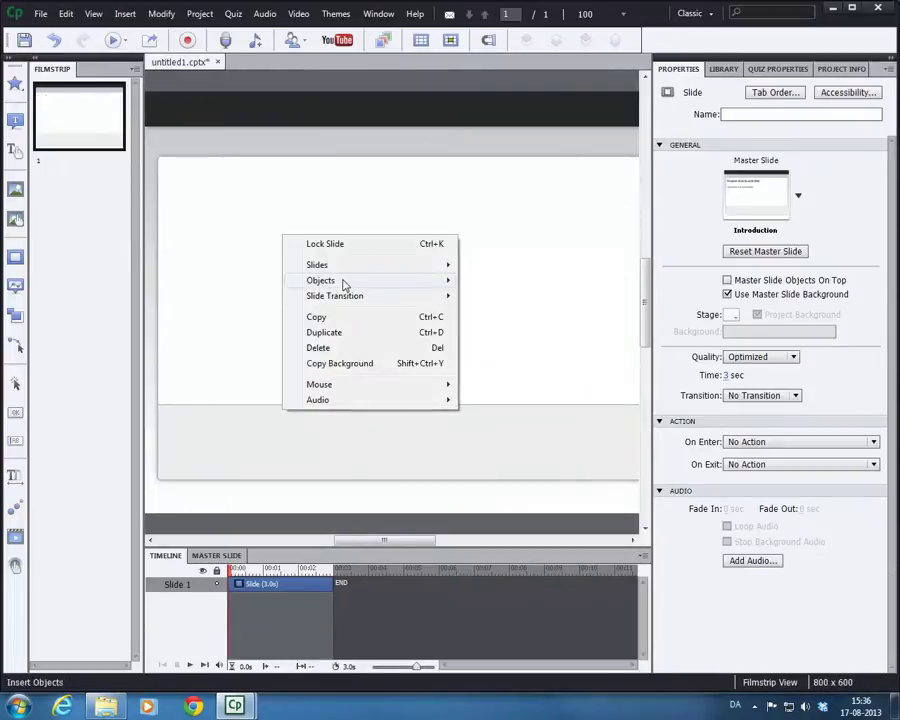
mouse_move(322, 281)
click(533, 531)
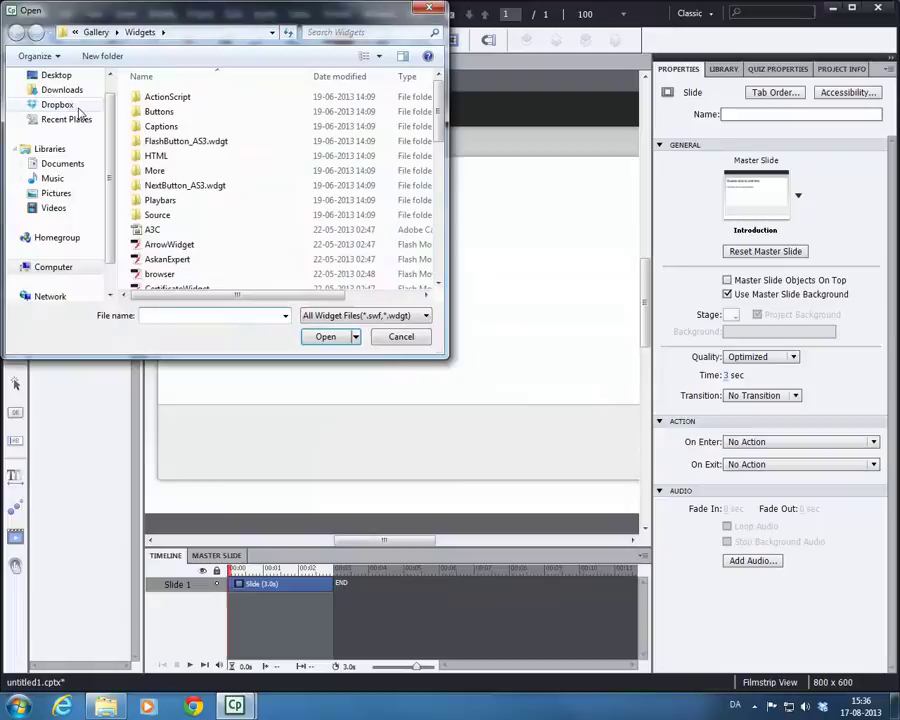
click(56, 75)
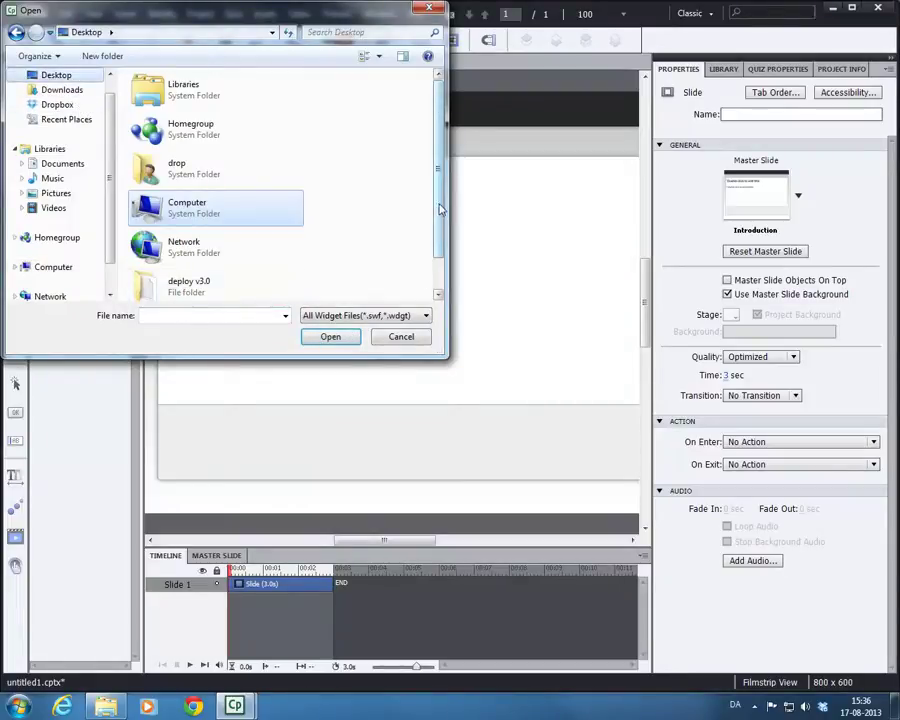
scroll(437, 209, down, 1)
click(185, 285)
double_click(185, 285)
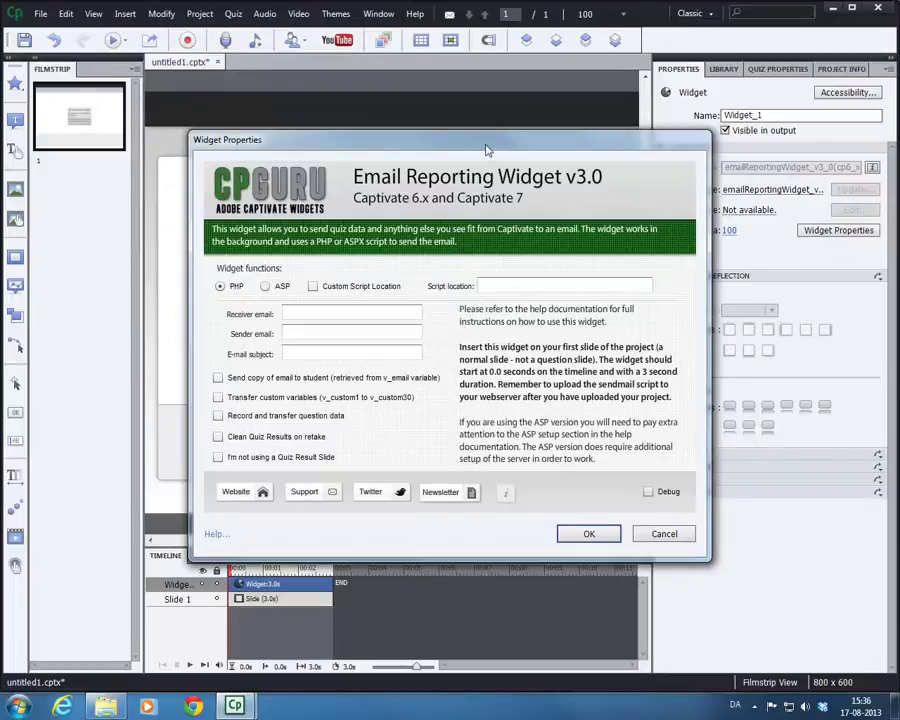
- Nudge the Widget Properties dialog up-left and choose ASP as the widget function
drag(482, 140, 474, 126)
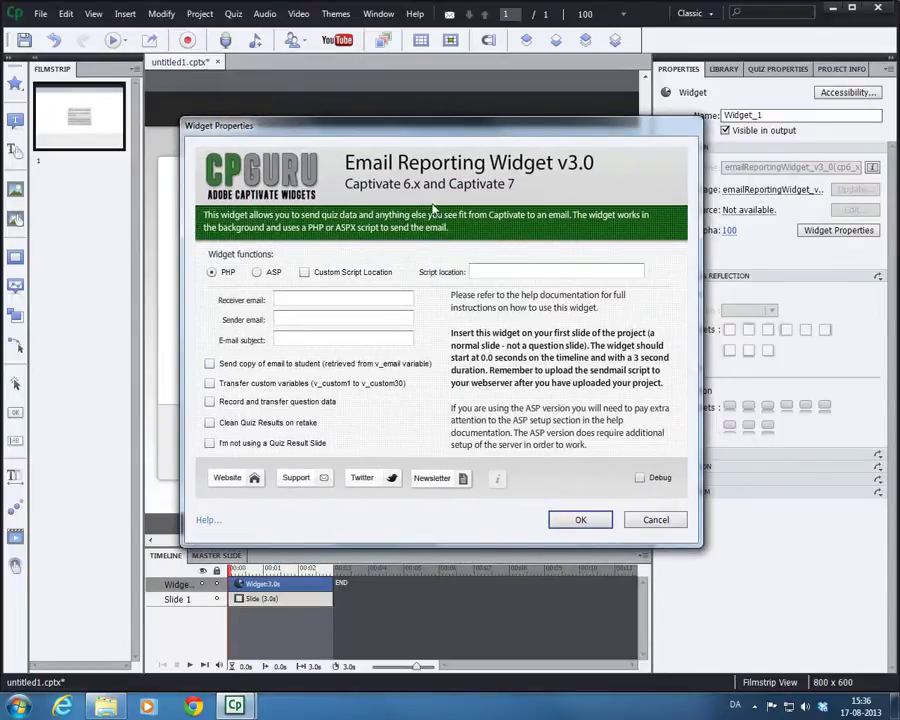
drag(466, 129, 446, 125)
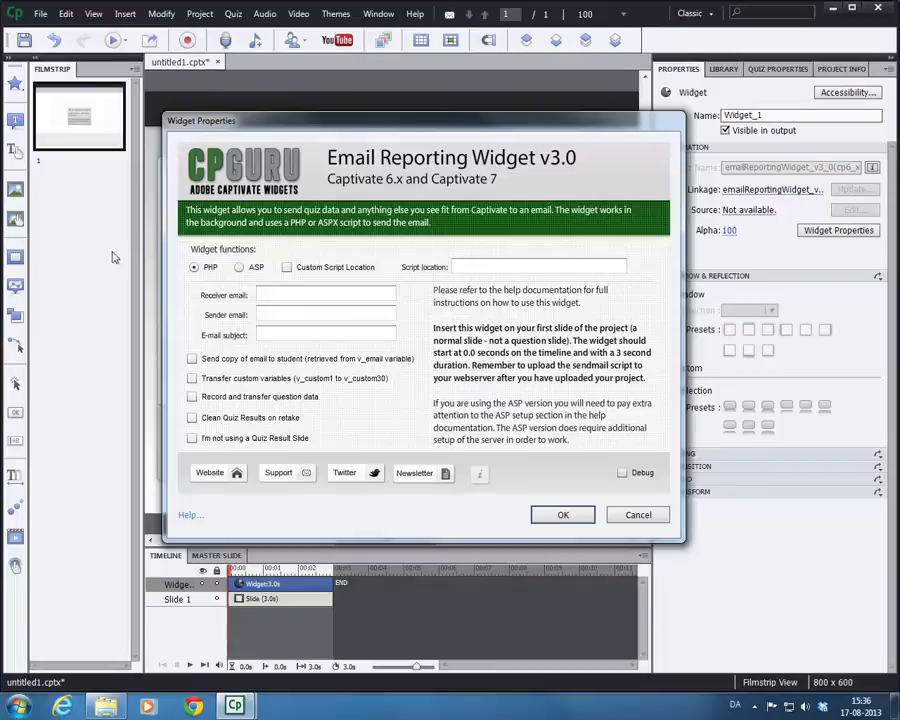
click(252, 270)
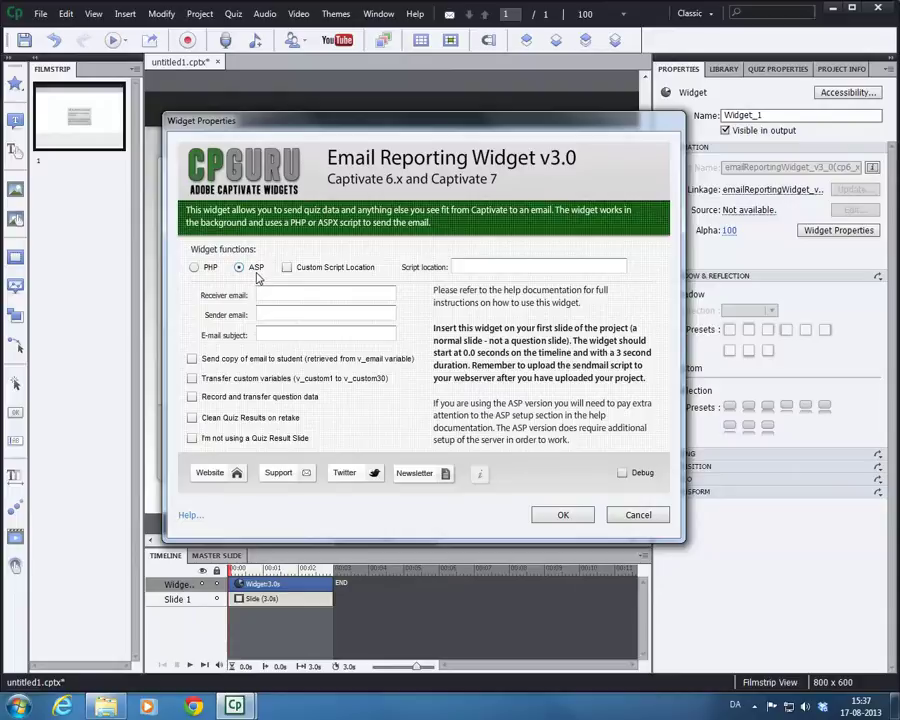
- Choose PHP again as the widget function
click(195, 267)
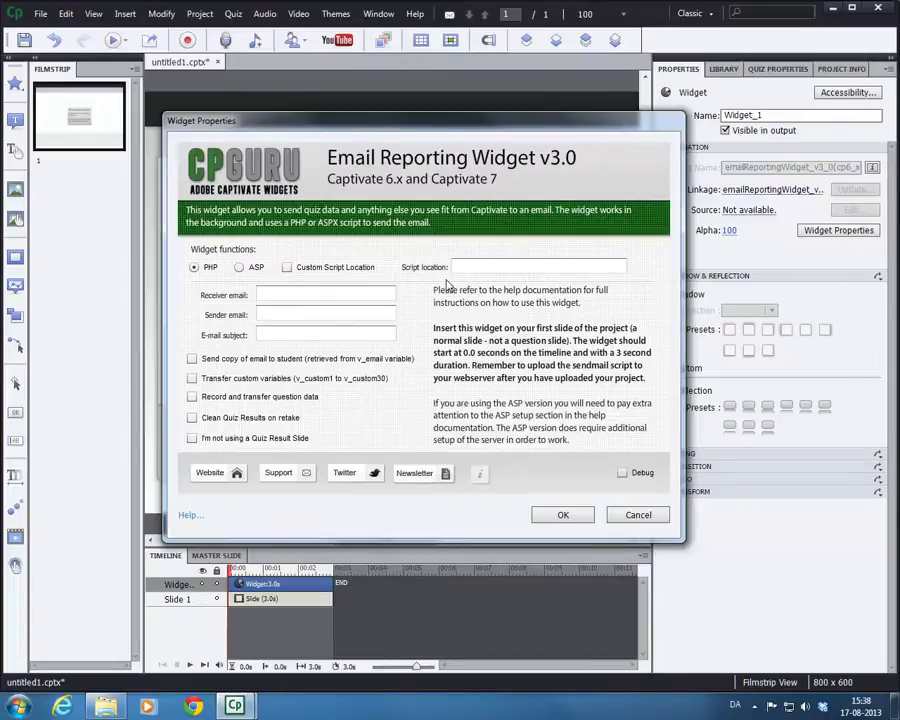
click(470, 267)
text(http)
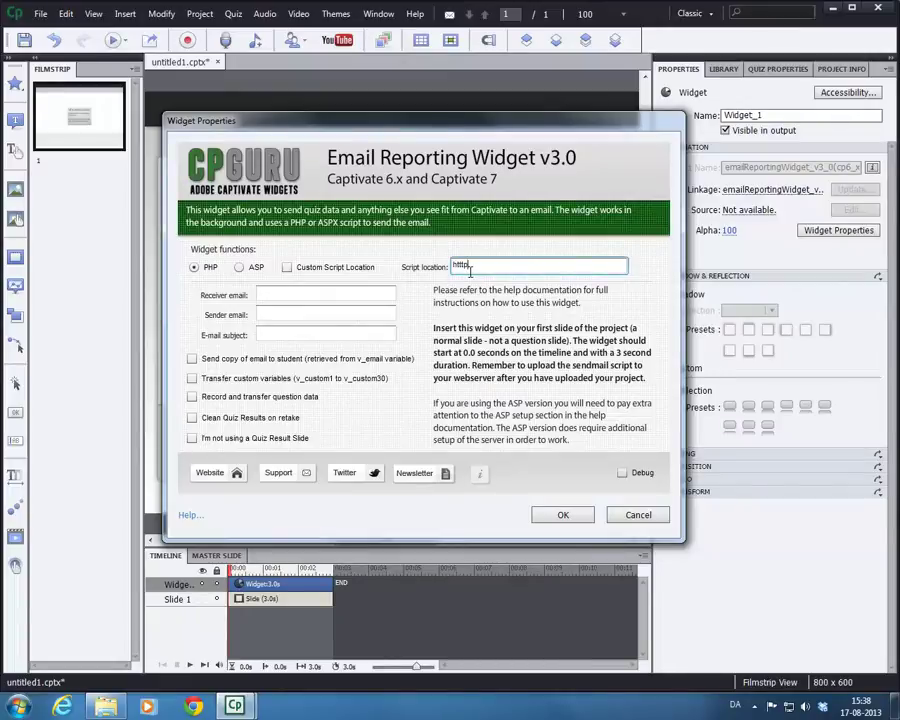
text(://www.)
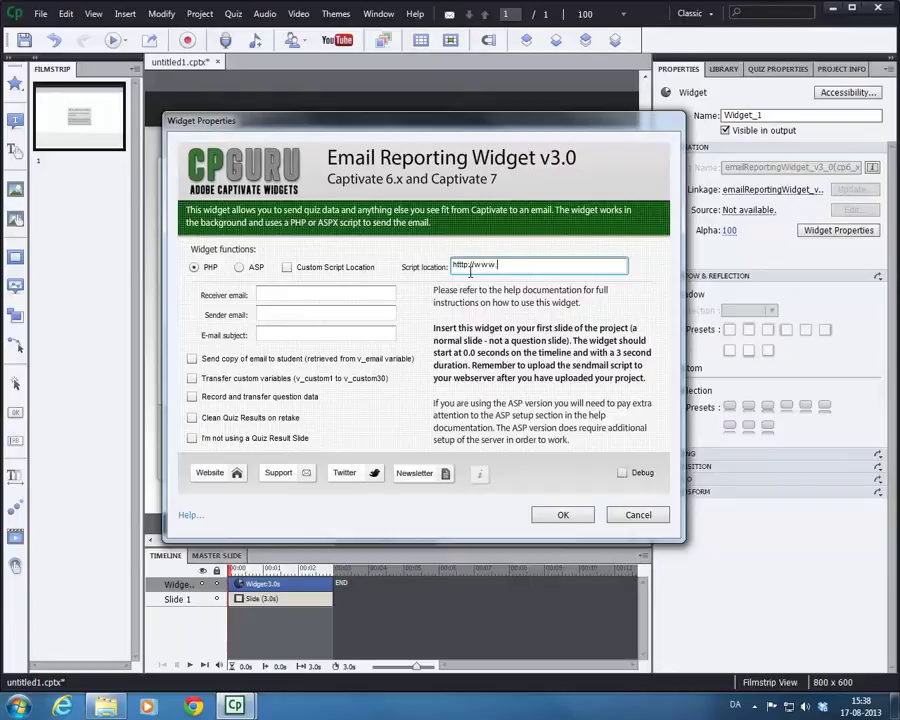
text(mydomain.)
text(com/scrip)
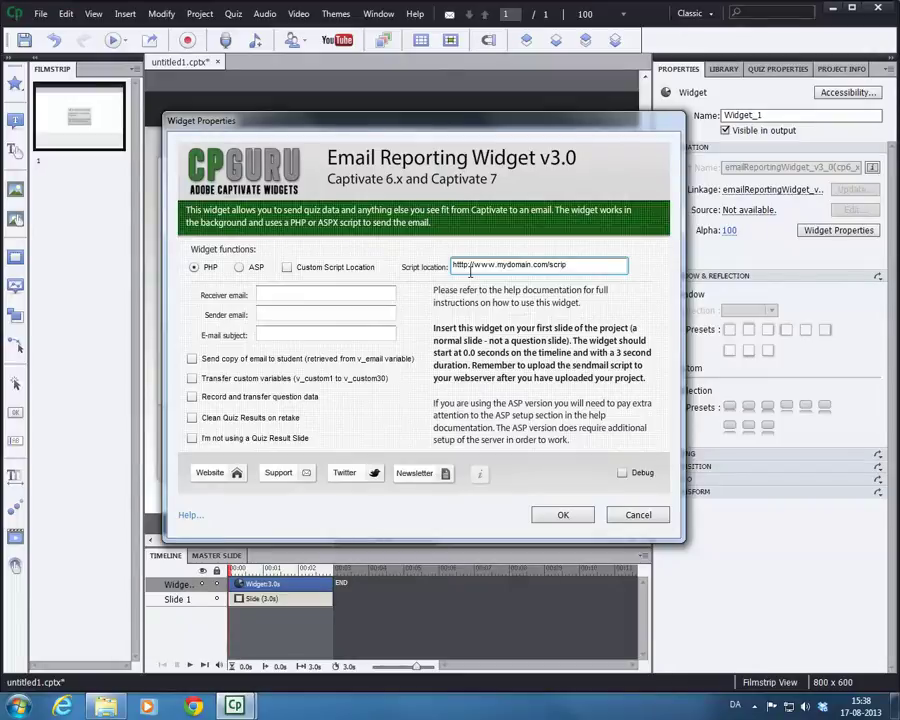
text(t/sendmail.php)
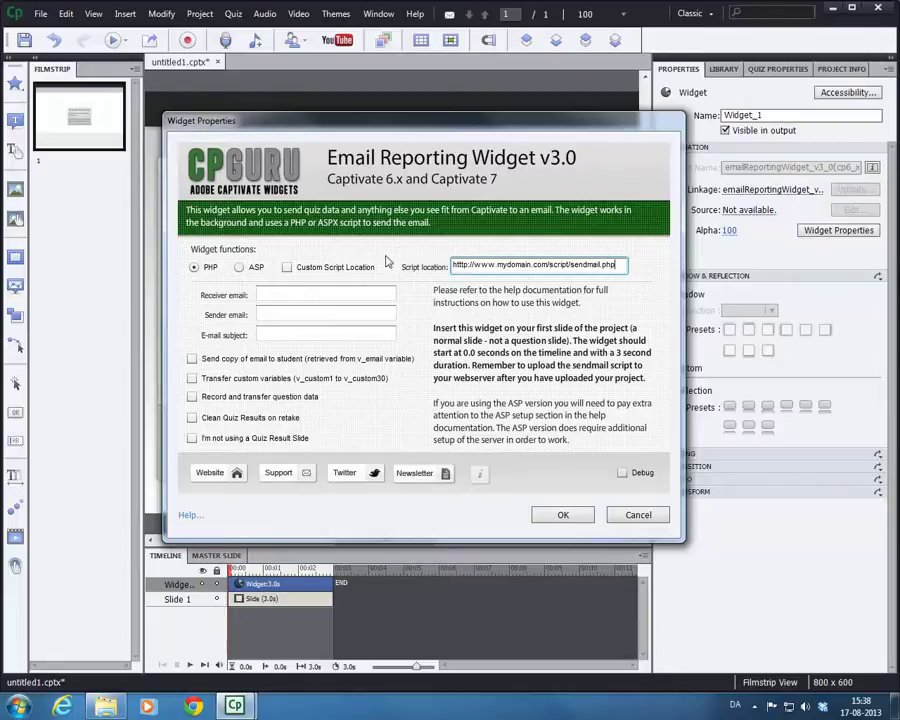
click(287, 267)
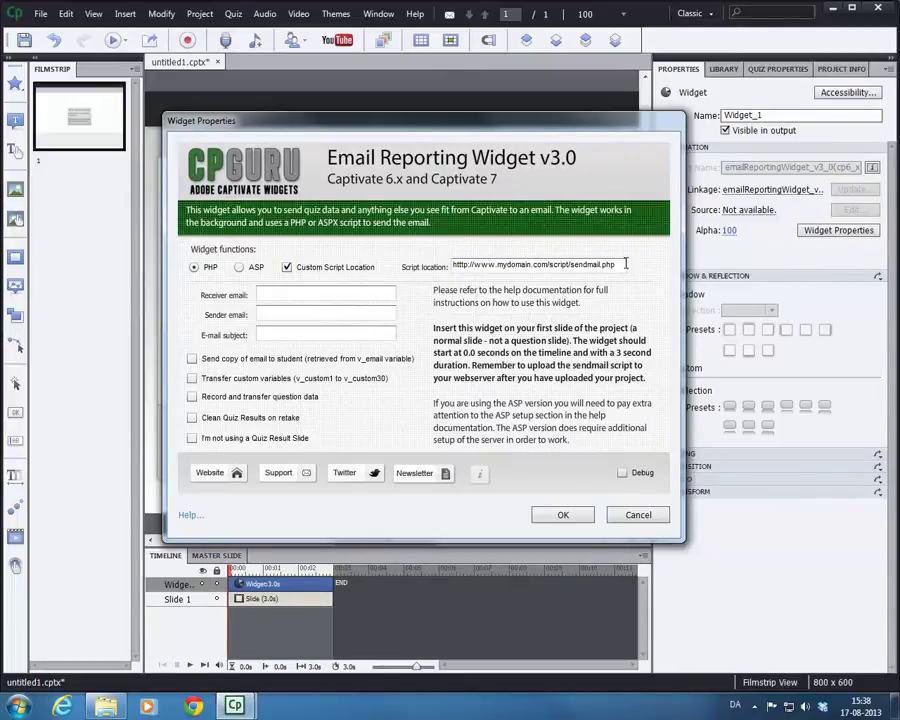
drag(626, 264, 412, 270)
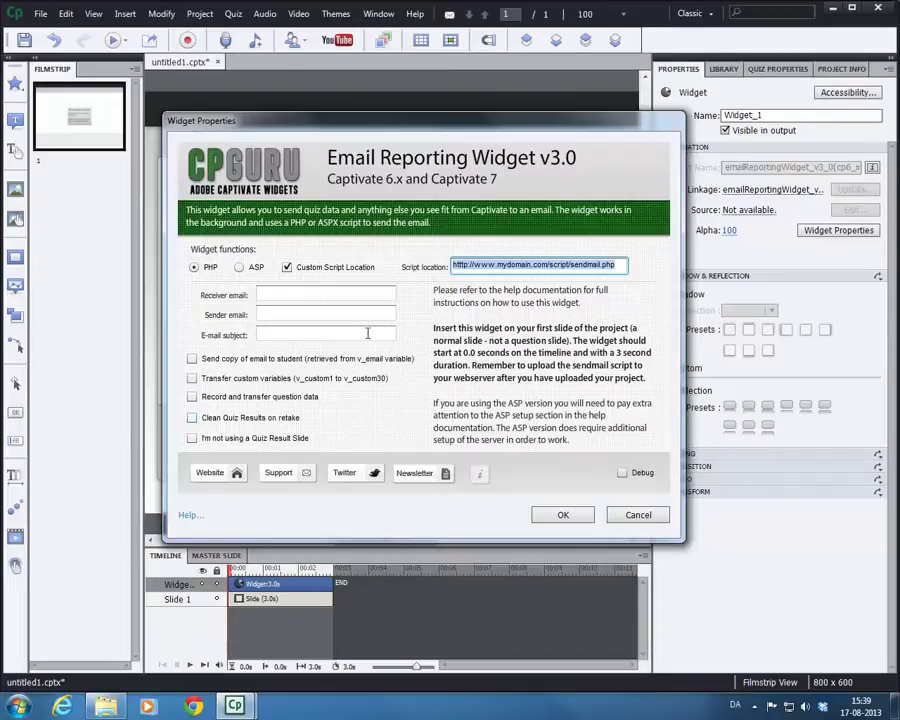
- Untick Custom Script Location and erase the script URL
click(310, 267)
click(622, 267)
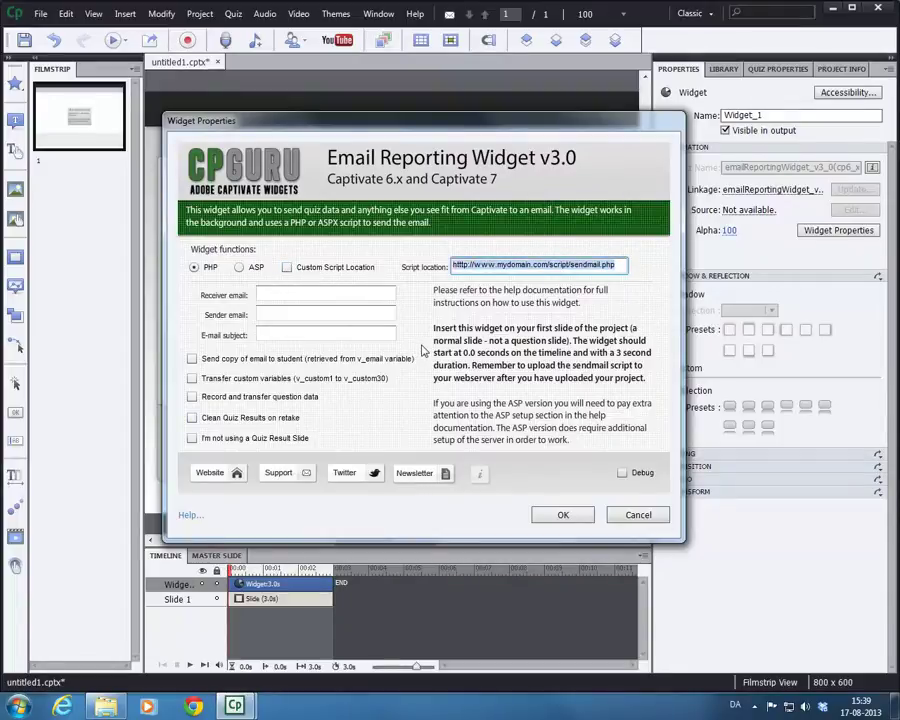
key(BackSpace)
- Fill in the receiver and sender e-mail addresses, fixing the sender's domain typo
click(298, 296)
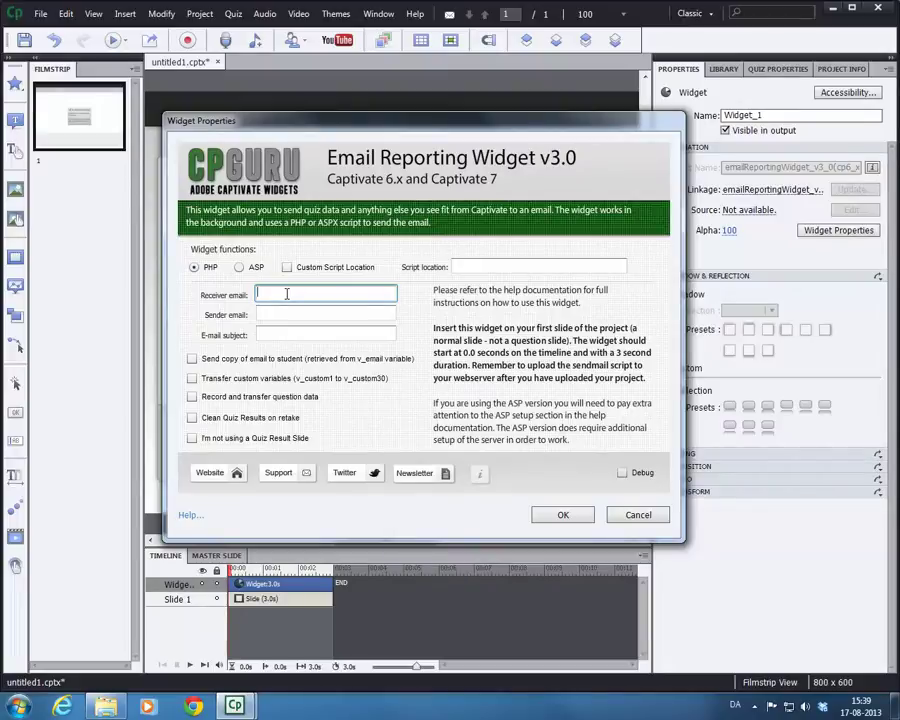
text(courseadmin@mydomain.com)
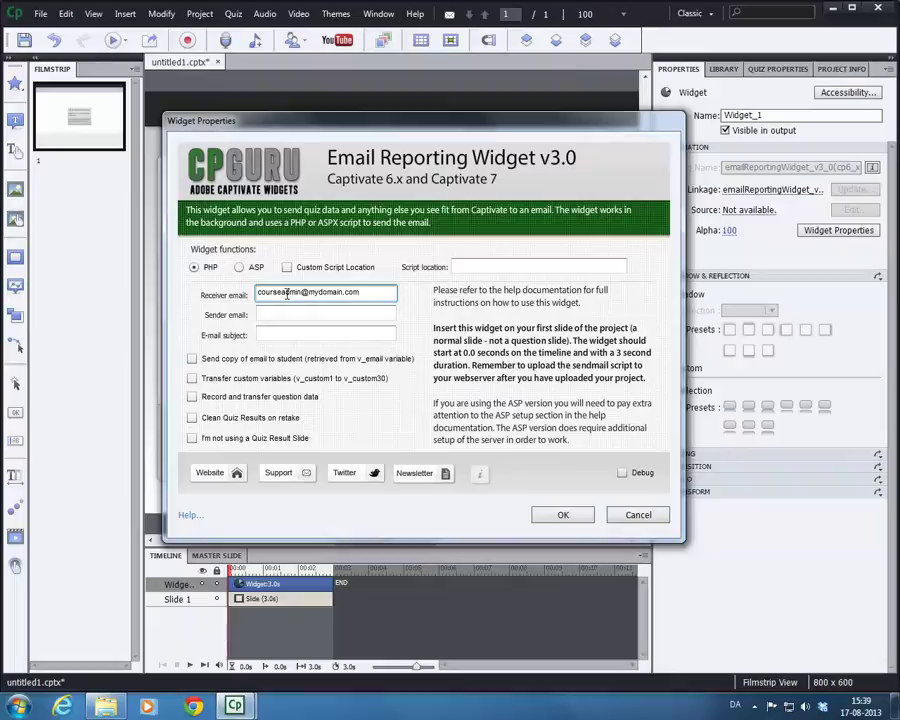
key(Tab)
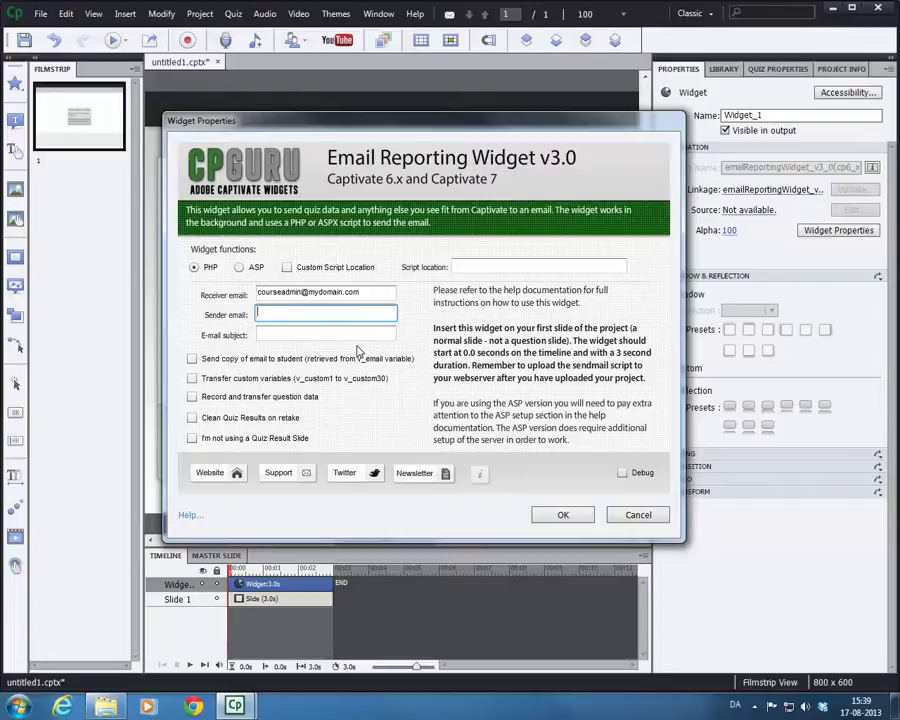
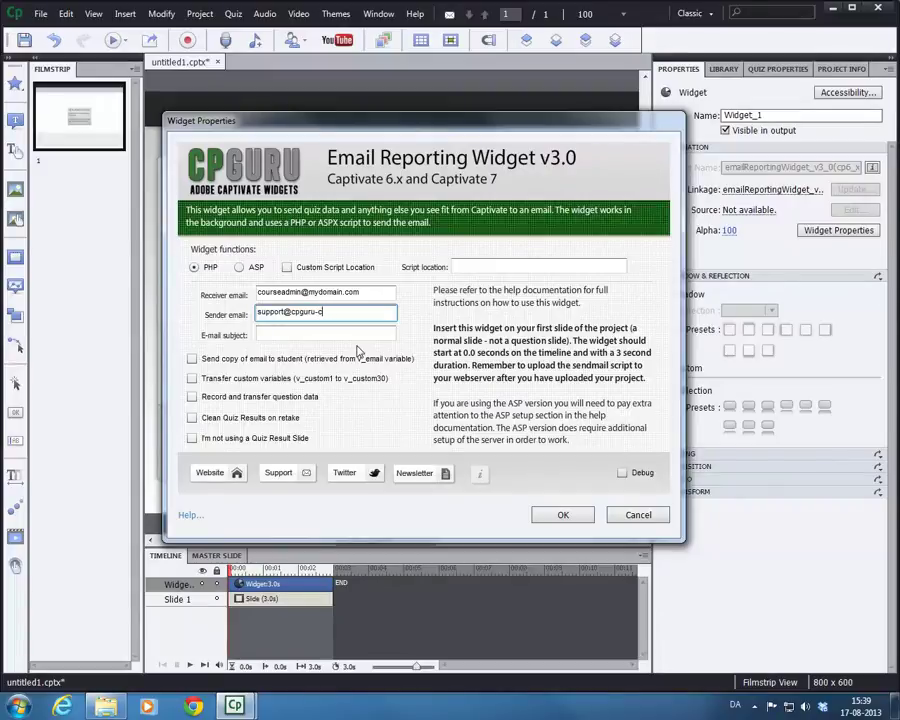
click(348, 292)
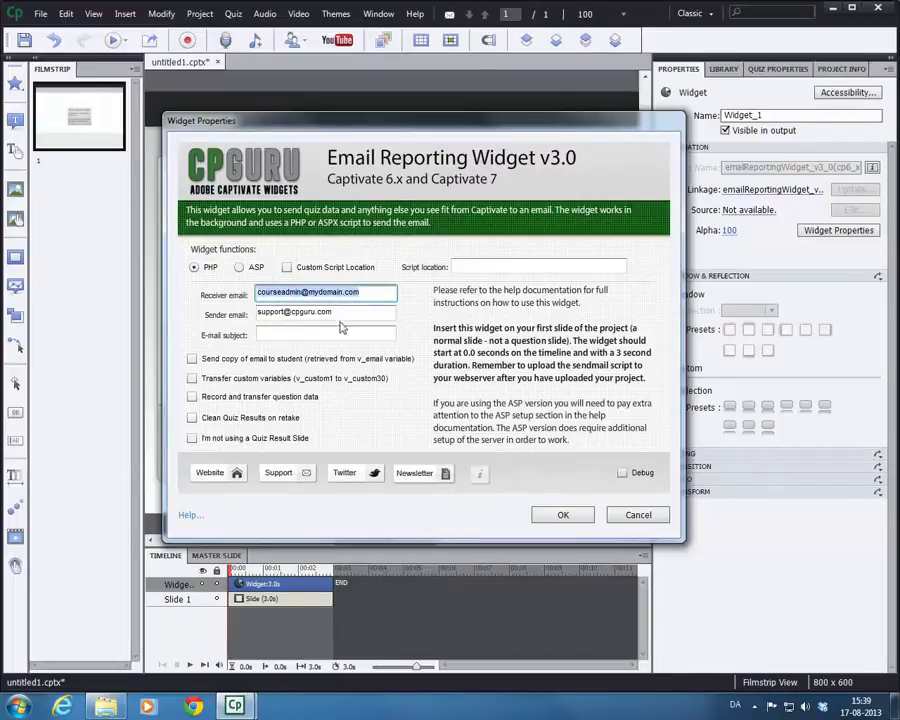
key(Tab)
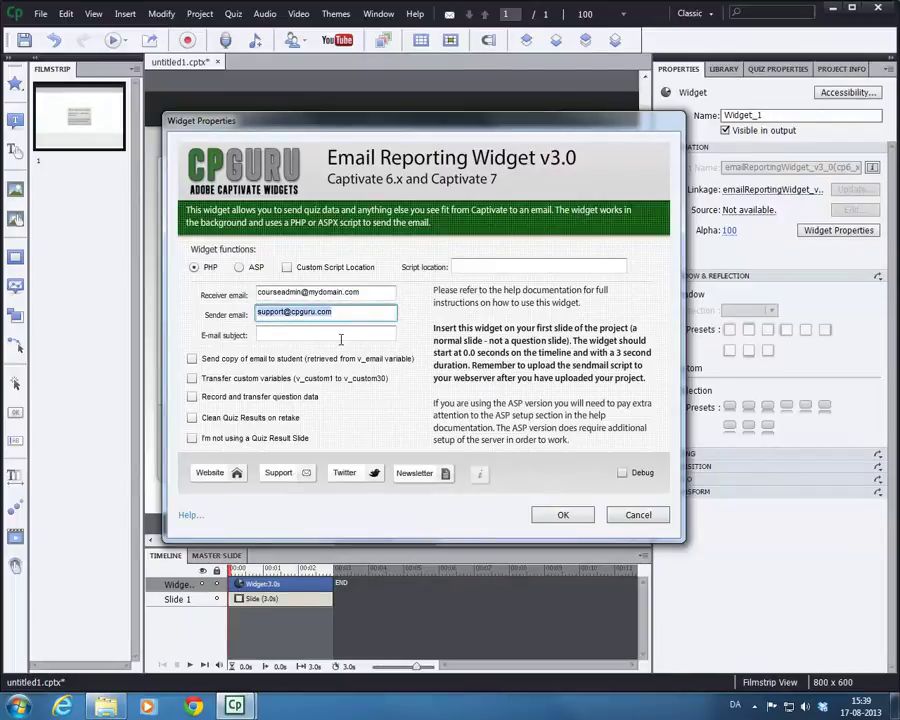
click(340, 336)
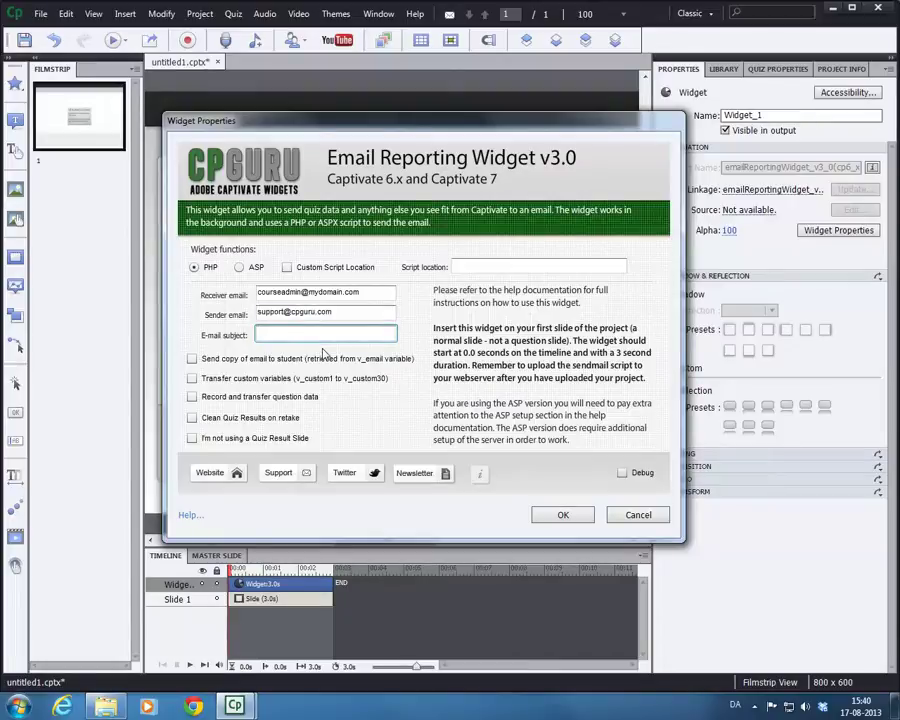
- Set subject 'My subject'; tick send-copy-to-student, transfer custom variables, and record question data
text(My subject)
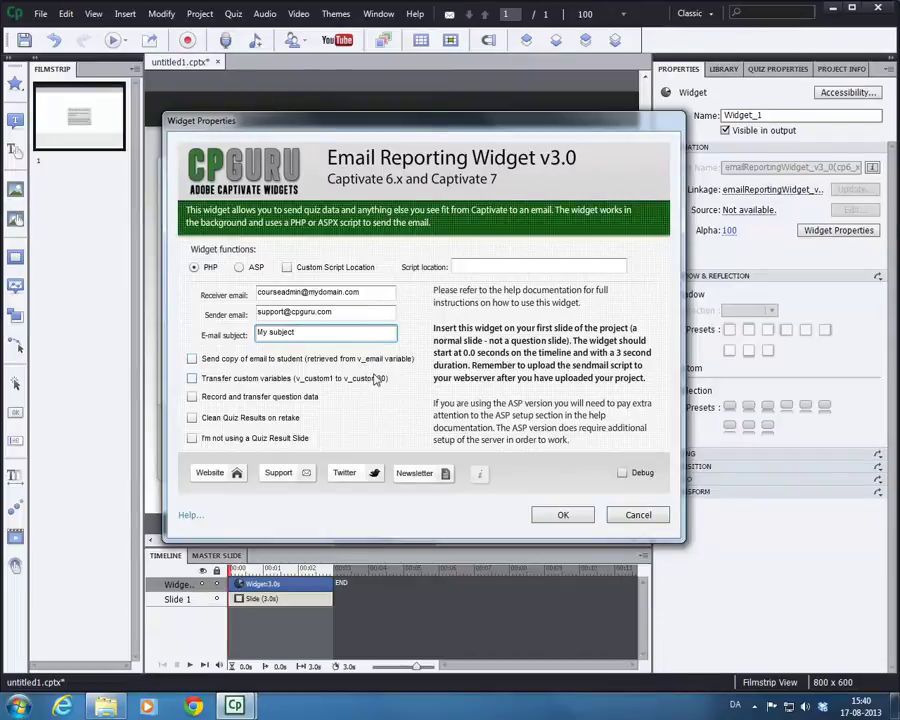
click(235, 360)
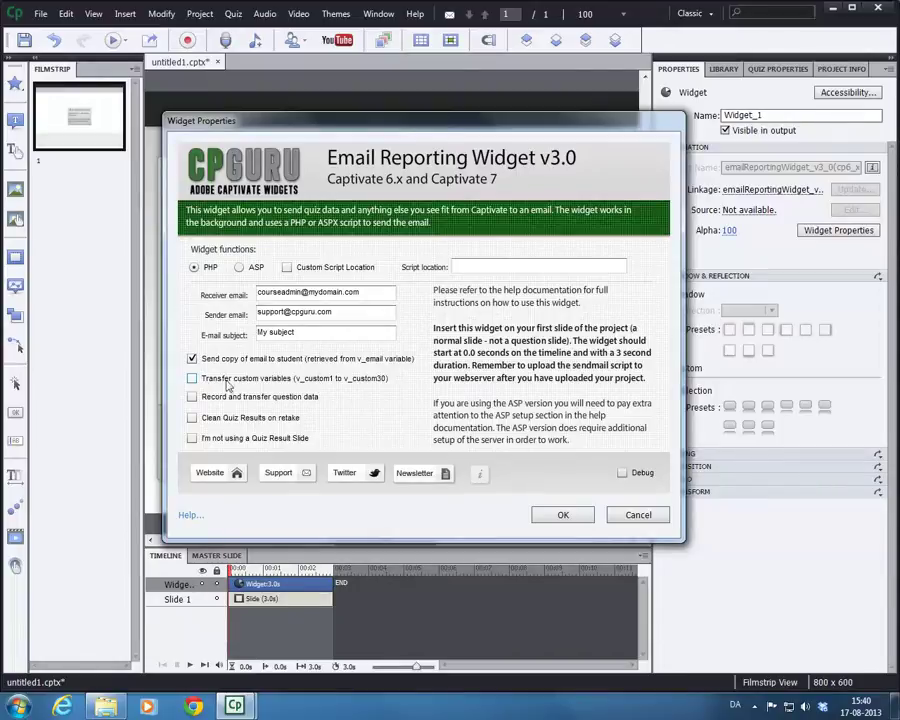
click(192, 379)
click(293, 382)
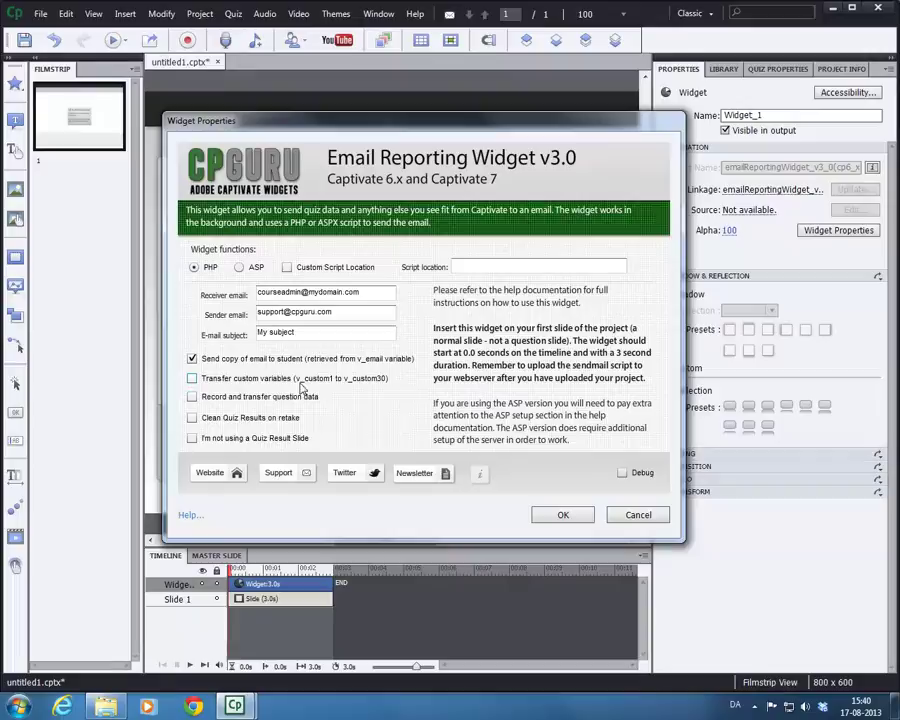
click(291, 388)
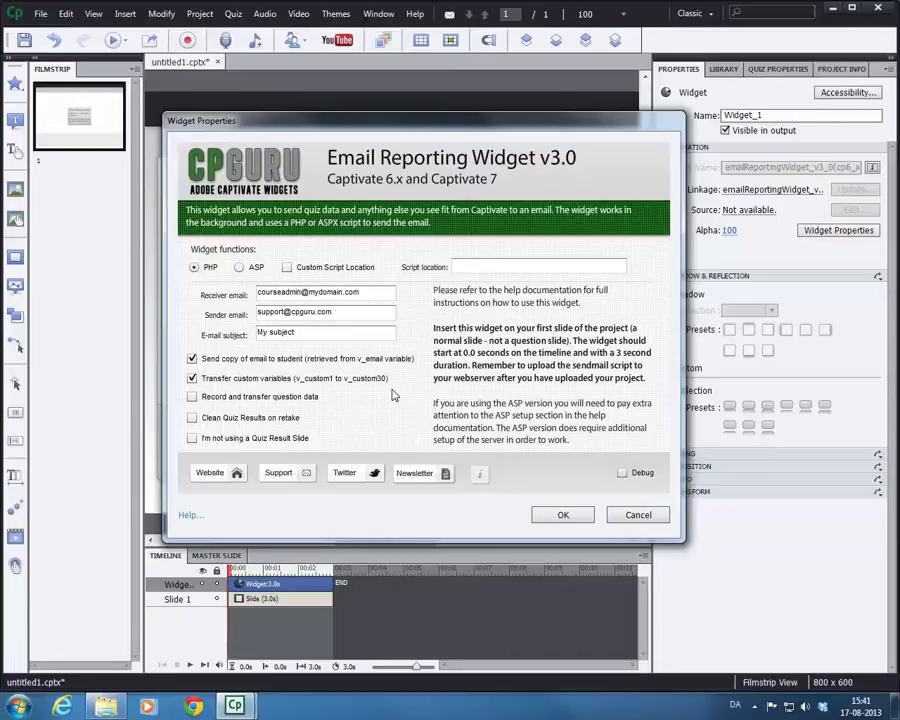
click(192, 396)
- Tick 'Clean Quiz Results on retake' and 'I'm not using a Quiz Result Slide'
click(226, 419)
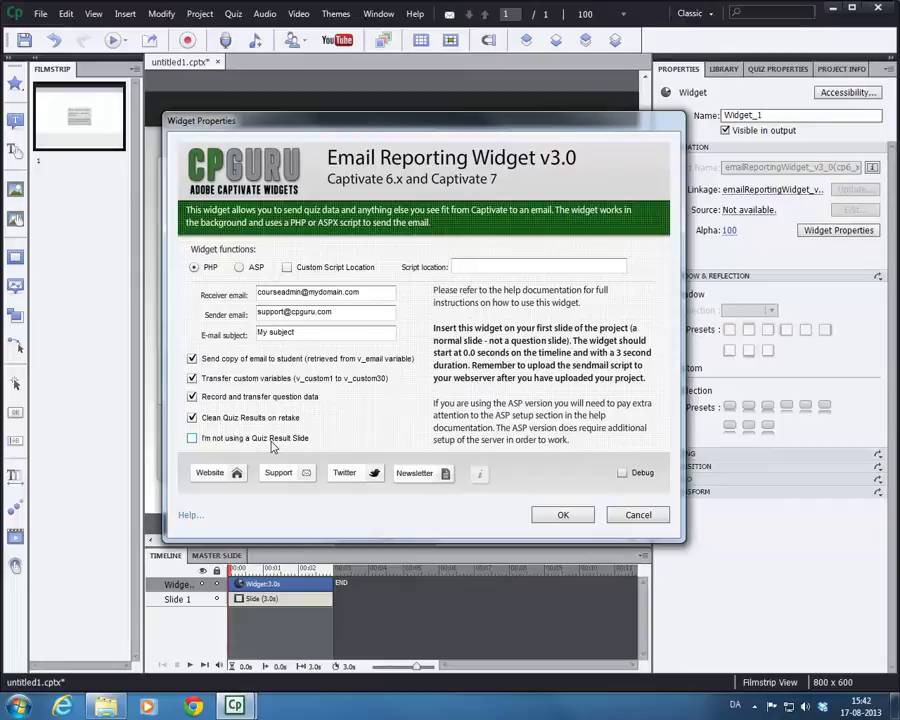
click(192, 440)
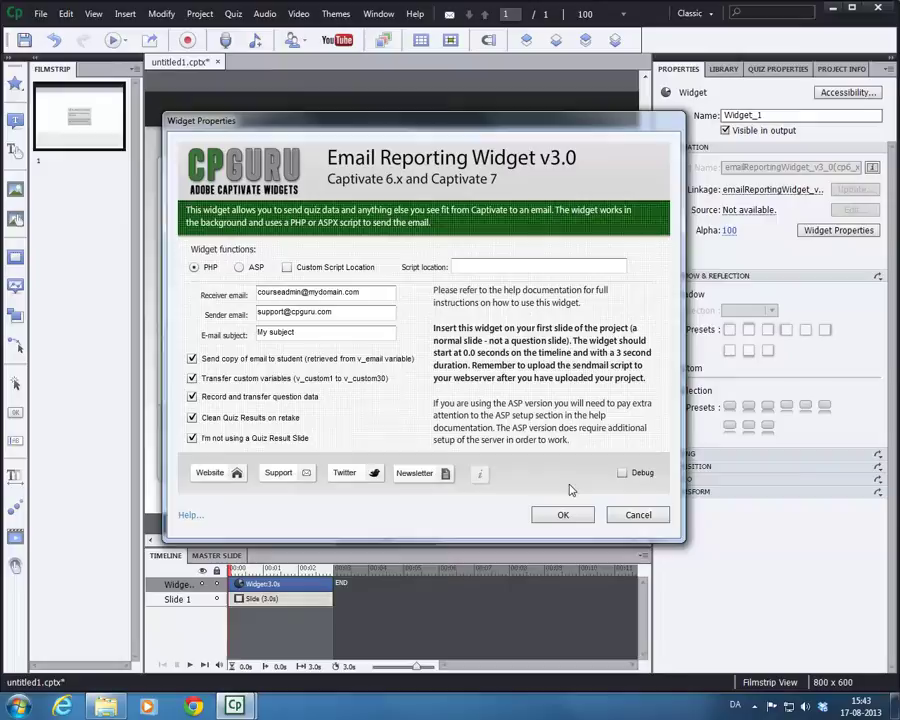
- Leave Debug off, untick 'I'm not using a Quiz Result Slide', and apply the widget settings
click(622, 472)
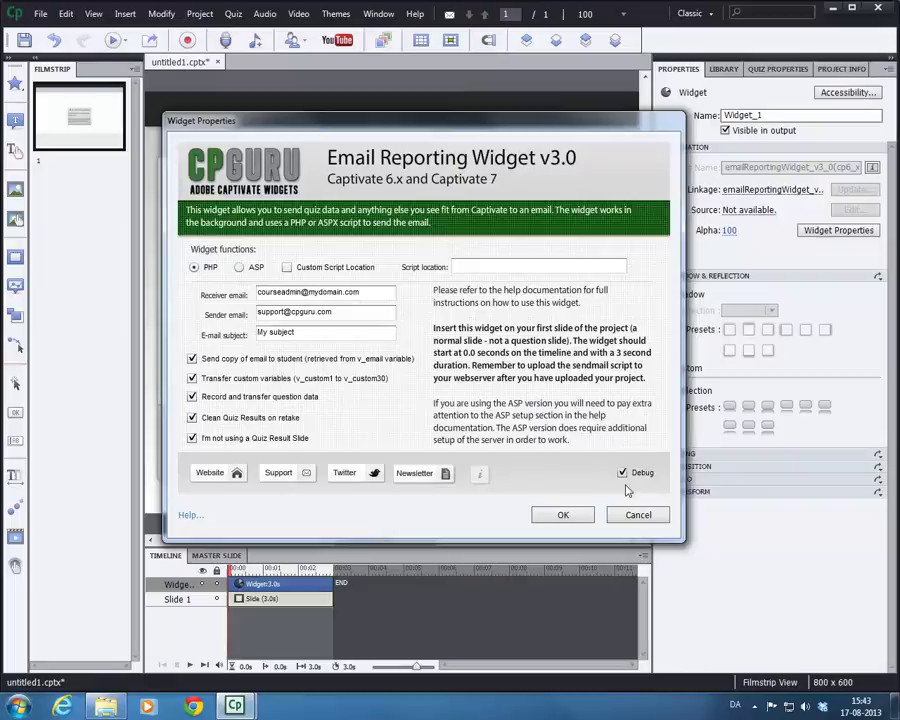
click(623, 474)
click(192, 439)
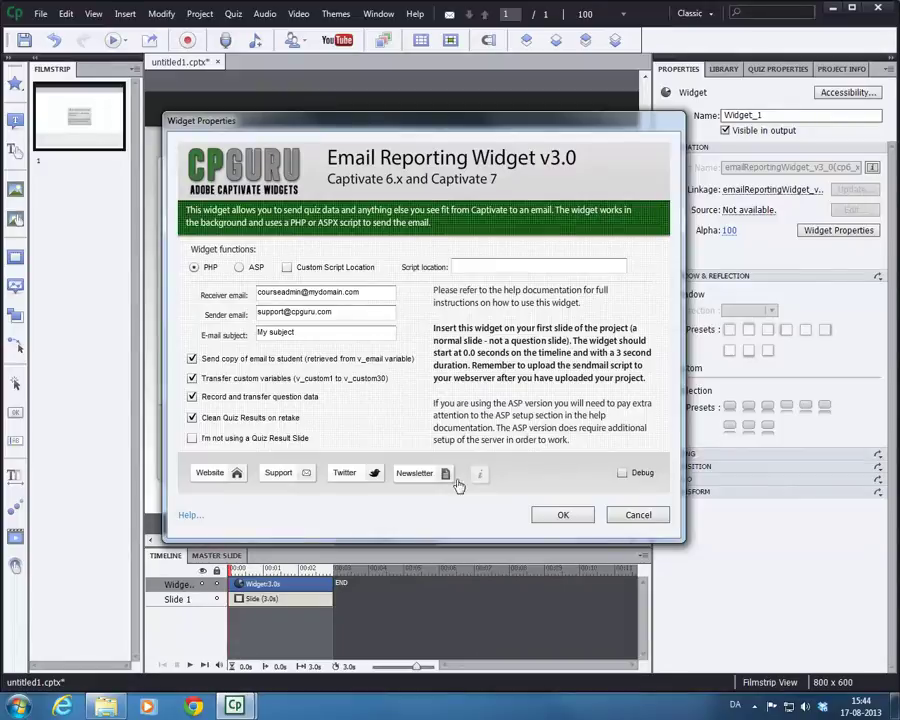
click(563, 514)
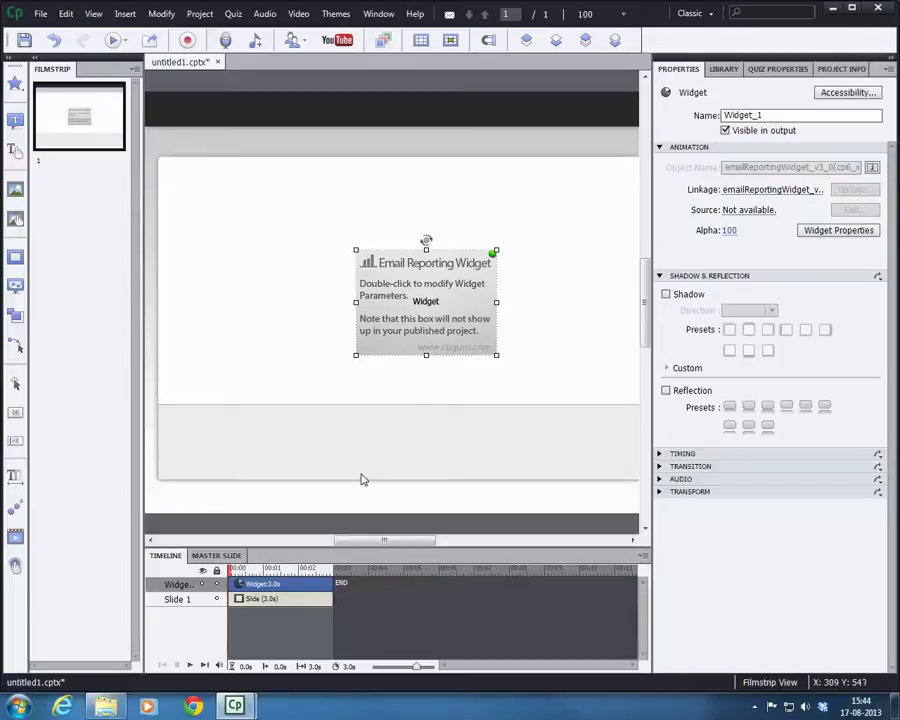
- Drag the widget into slide 1's top-left corner, then deselect it
drag(460, 301, 334, 234)
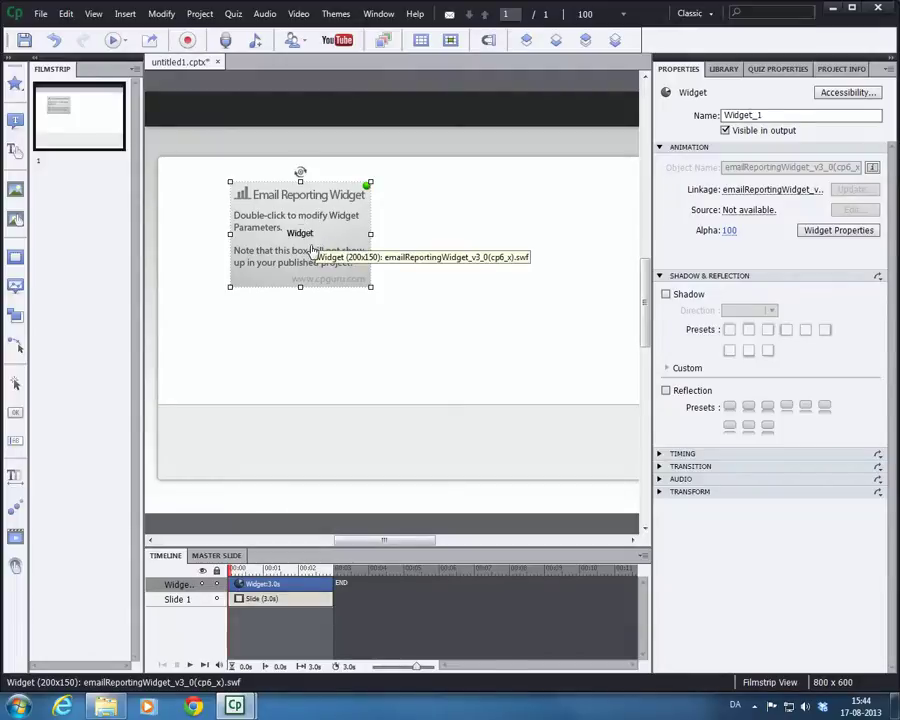
drag(316, 248, 252, 231)
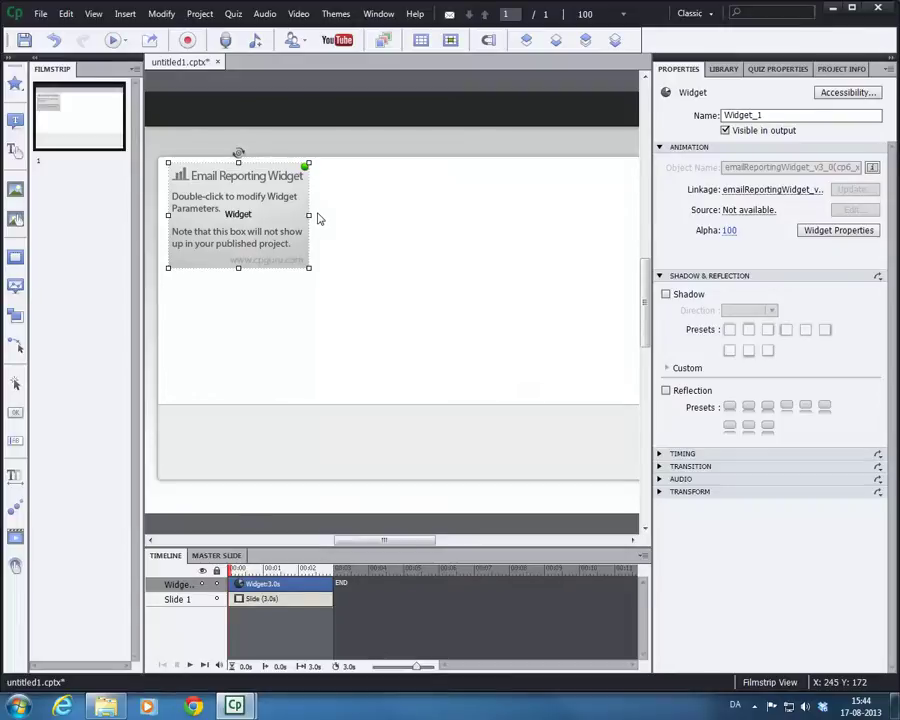
click(376, 355)
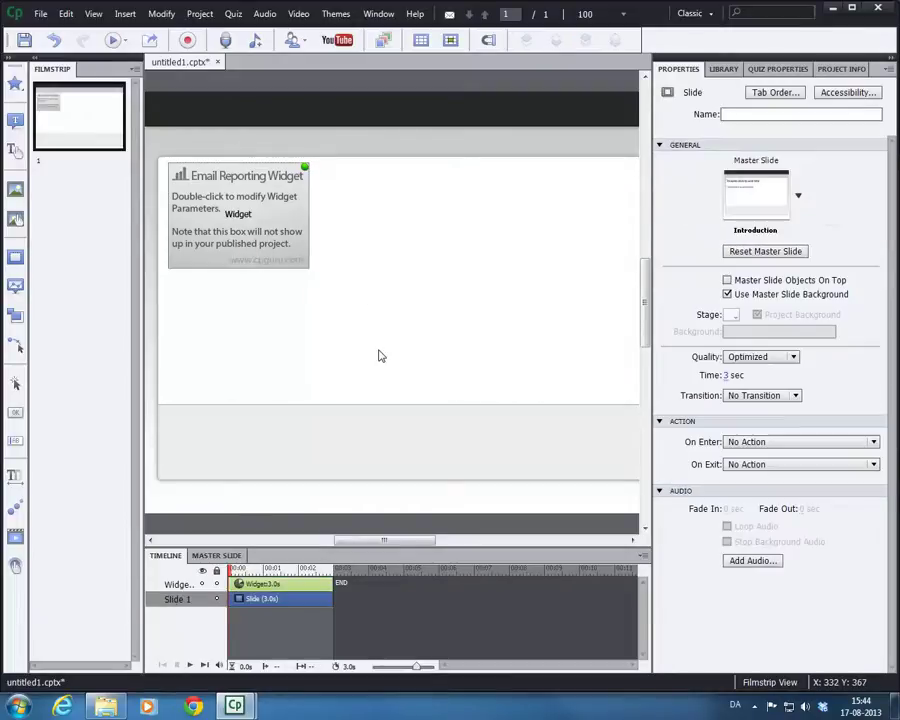
- Insert seven graded question slides: Multiple Choice, True/False, Fill-In-The-Blank, Short Answer, Matching, Hot Spot, Sequence
click(233, 14)
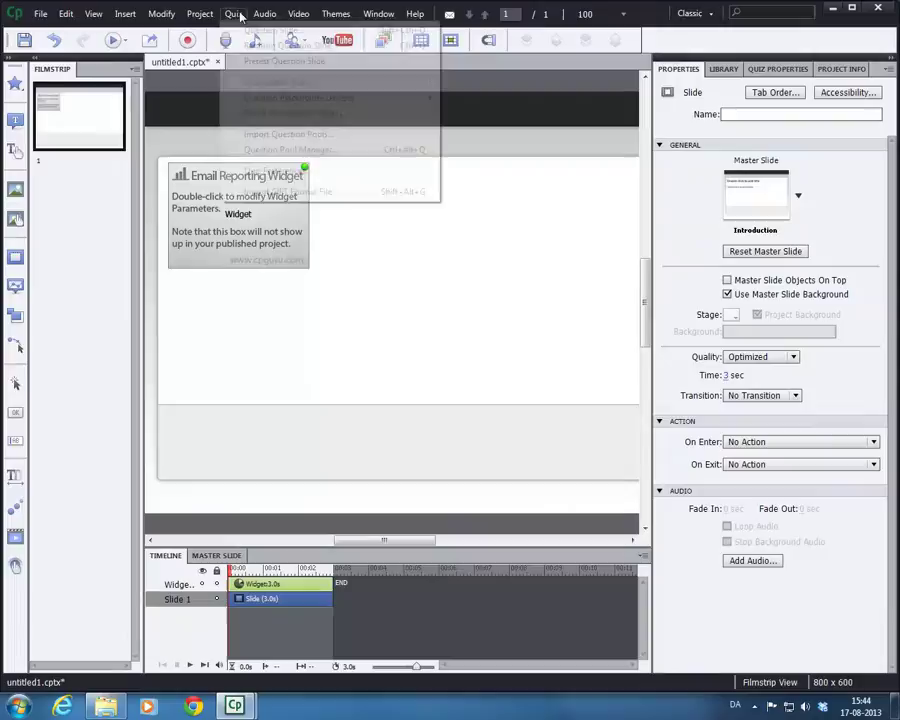
mouse_move(265, 14)
click(240, 30)
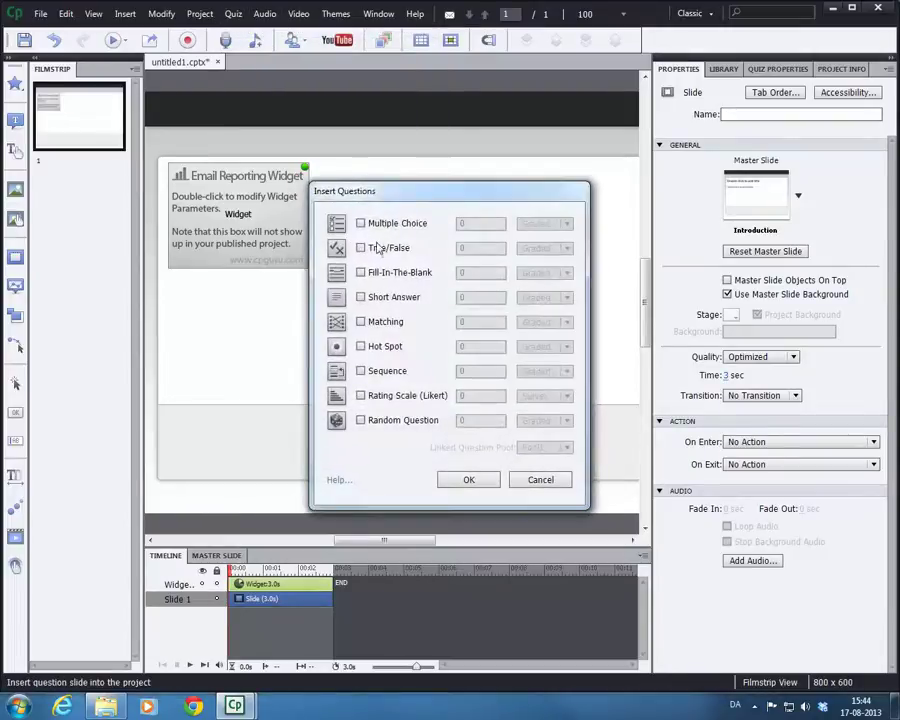
click(372, 247)
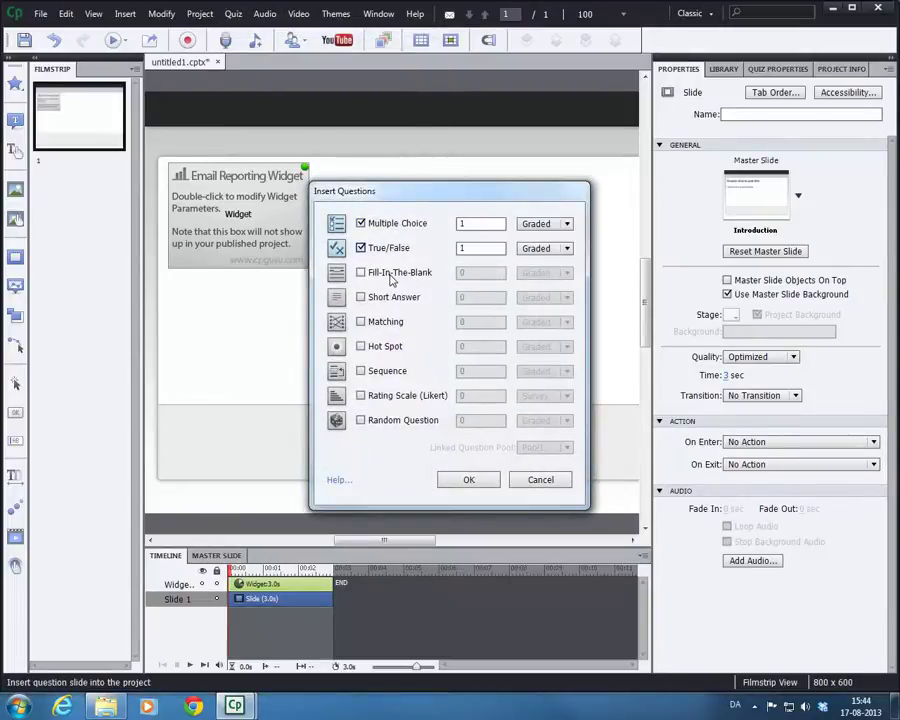
click(392, 274)
click(394, 298)
click(380, 322)
click(362, 346)
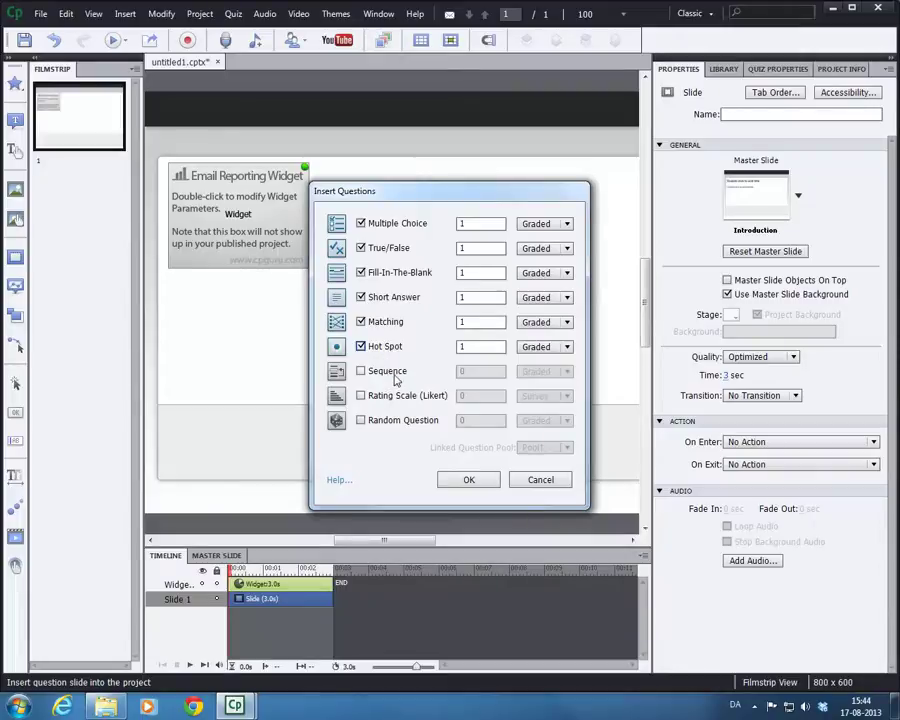
click(362, 371)
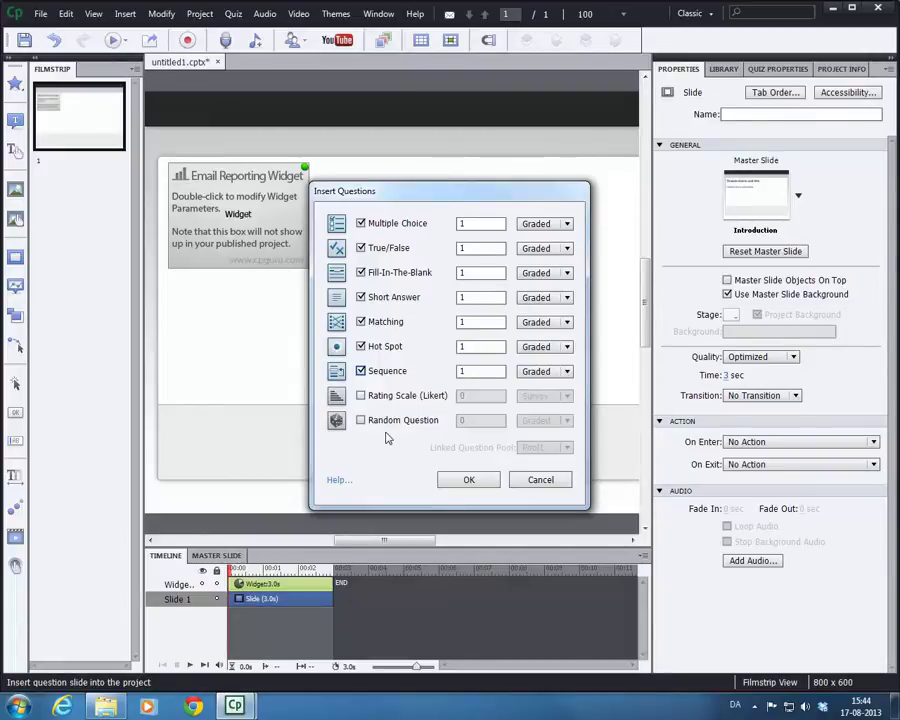
click(476, 480)
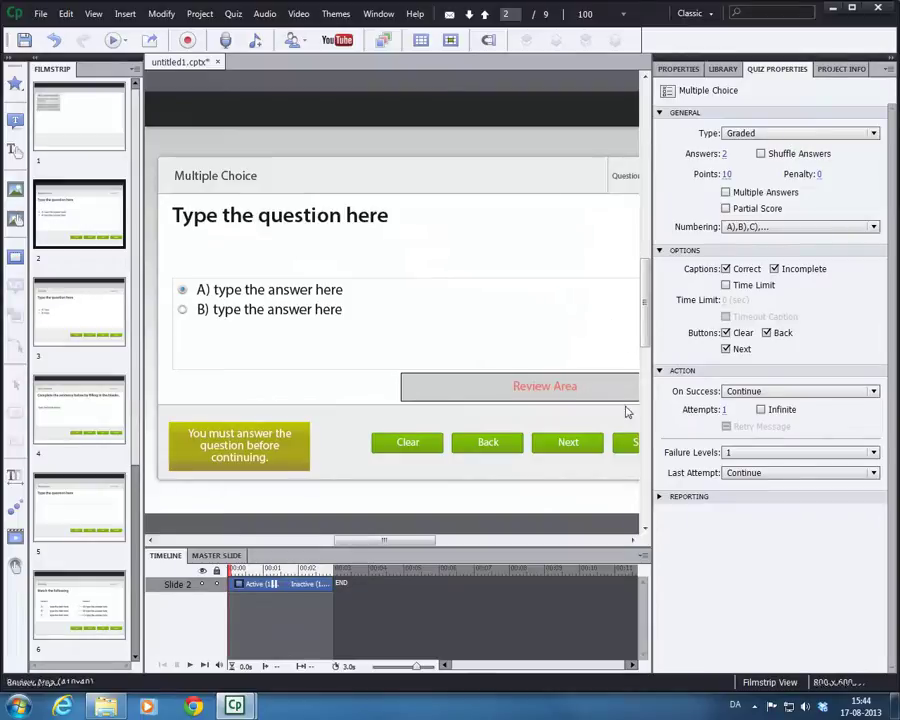
- Set zoom to Best Fit and step through slides 3 and 4 to slide 5, Short Answer
click(622, 14)
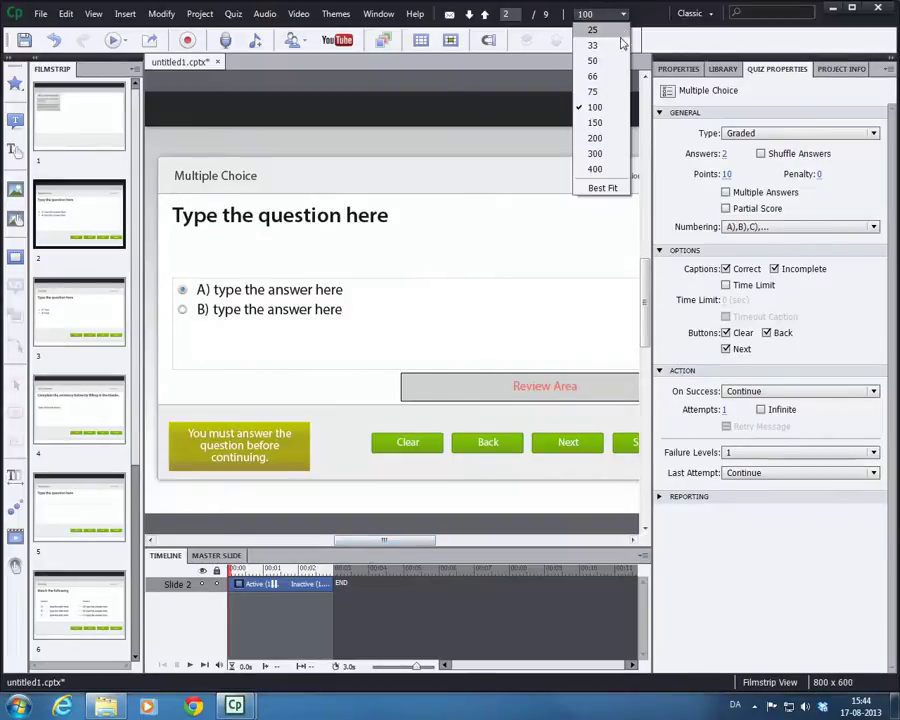
click(598, 185)
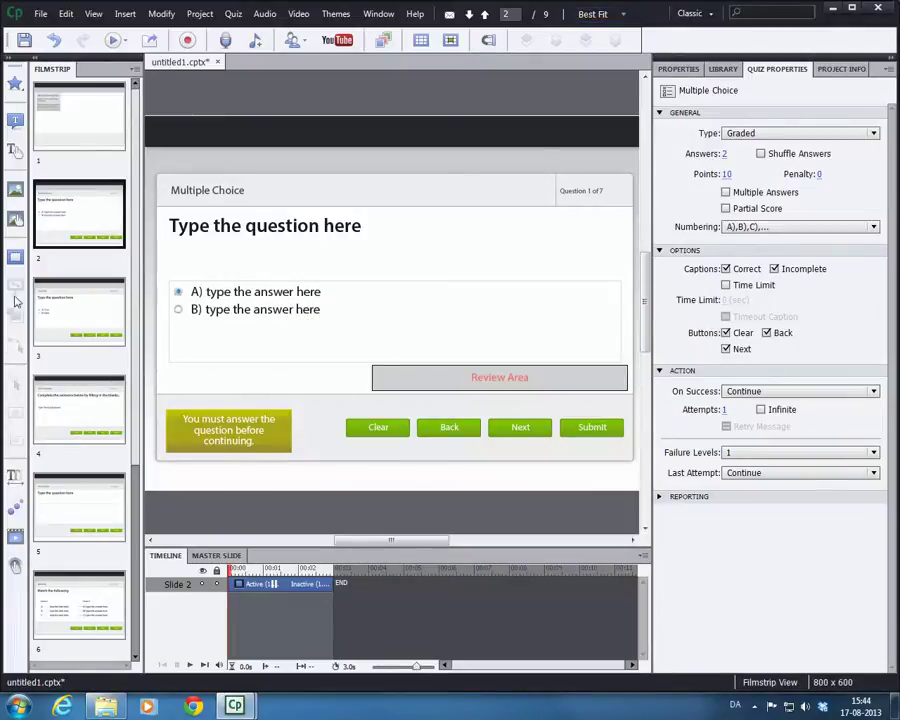
click(66, 298)
click(70, 382)
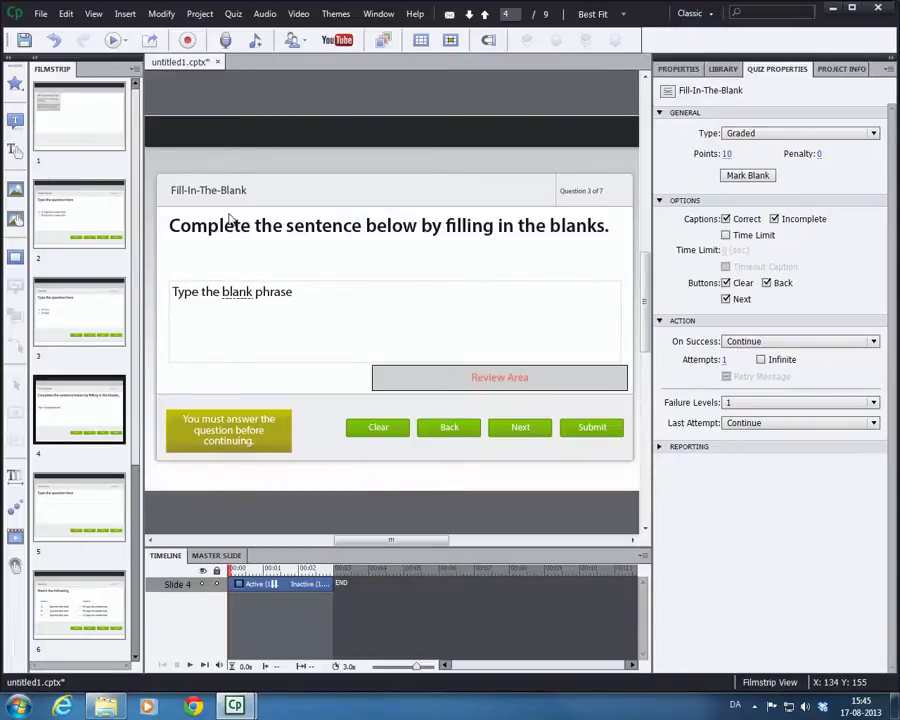
click(112, 496)
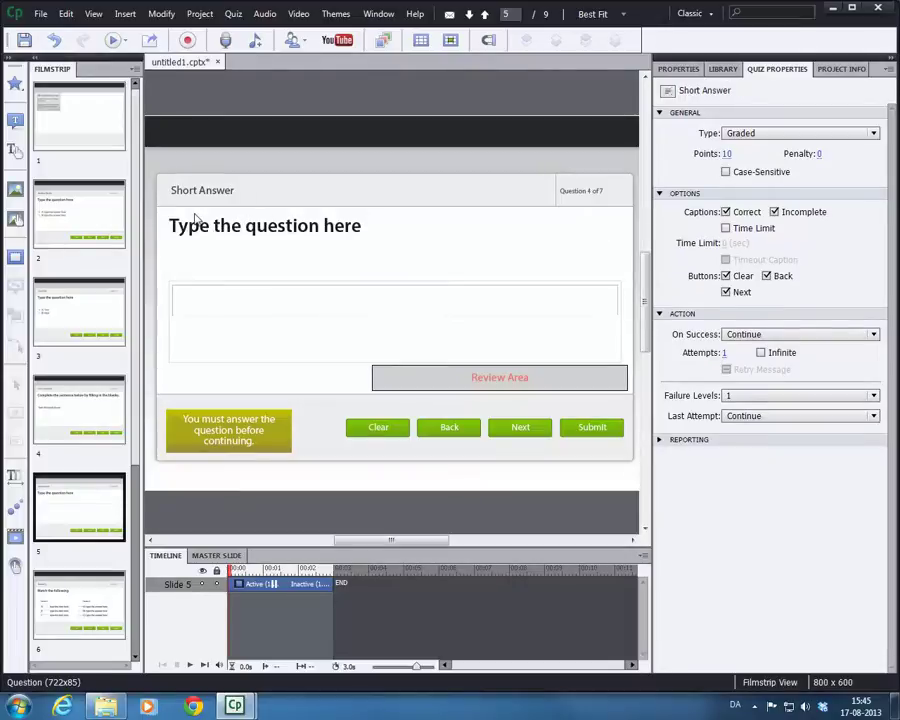
- Add 'correct' to the Short Answer box's Correct Entries list
double_click(223, 314)
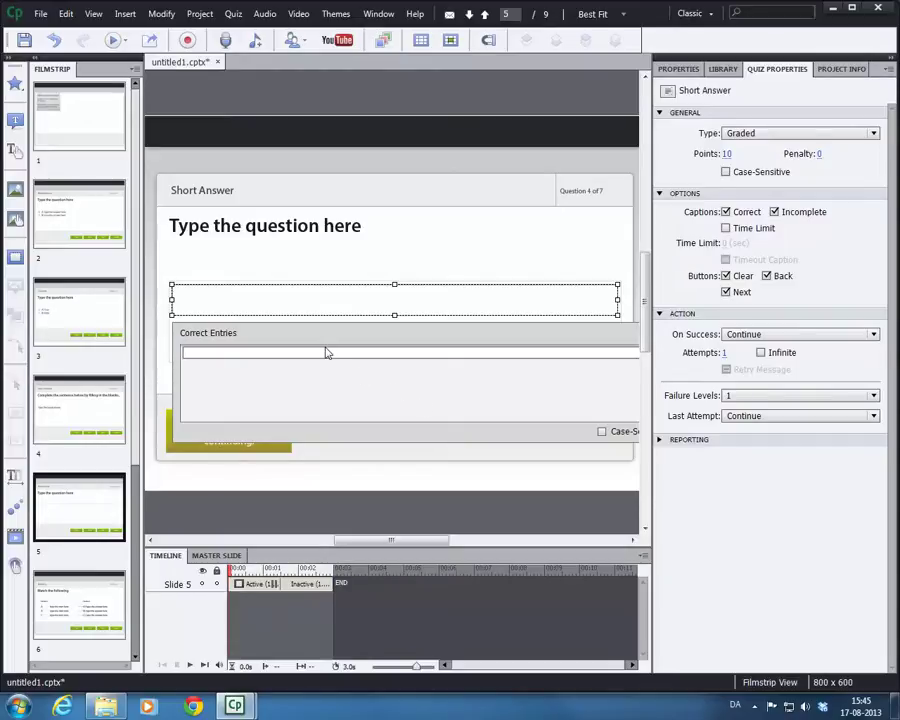
click(272, 353)
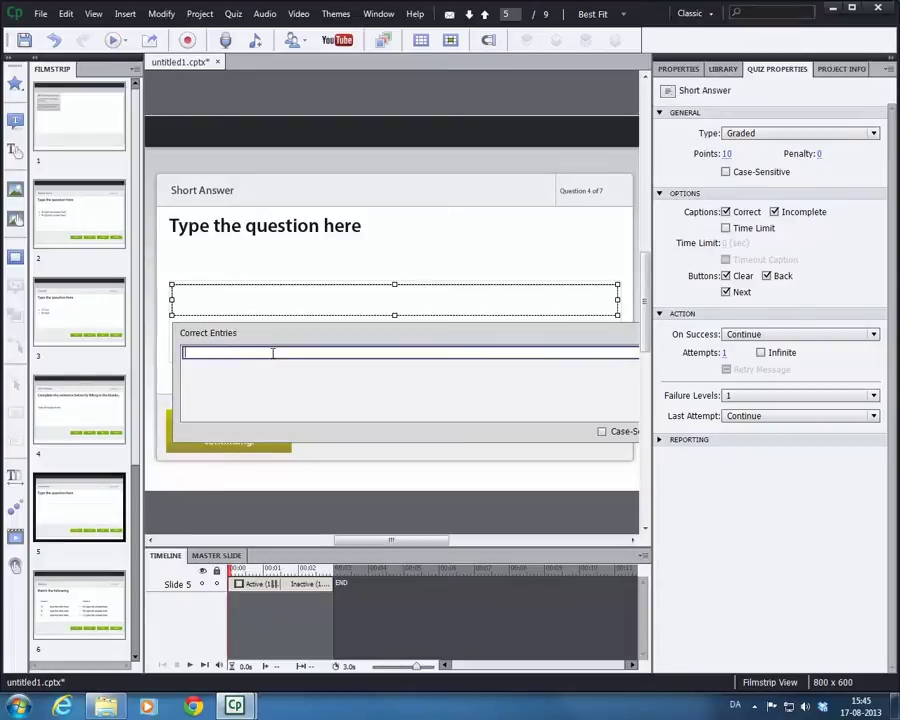
text(correct)
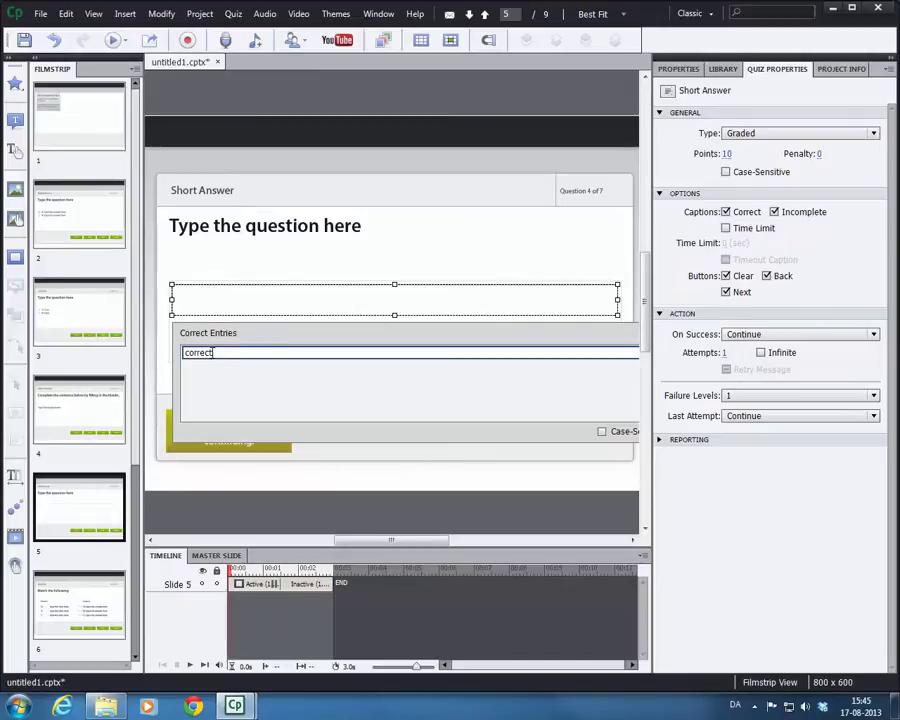
click(416, 255)
- On slide 4, mark the word 'blank' as the fill-in blank, then return to slide 5
click(52, 427)
click(250, 292)
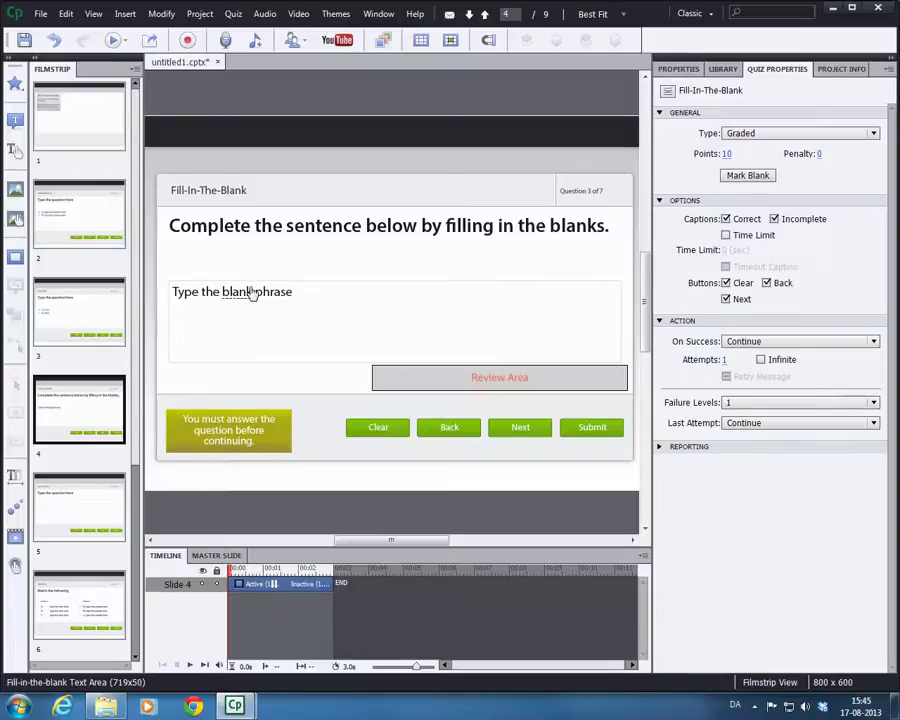
double_click(240, 291)
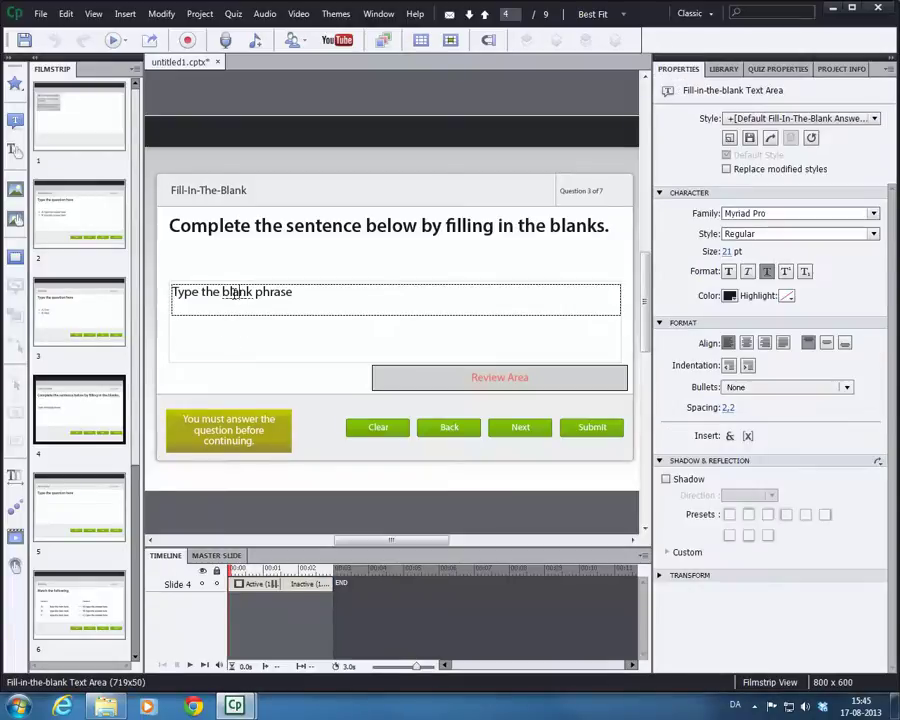
right_click(235, 292)
click(268, 320)
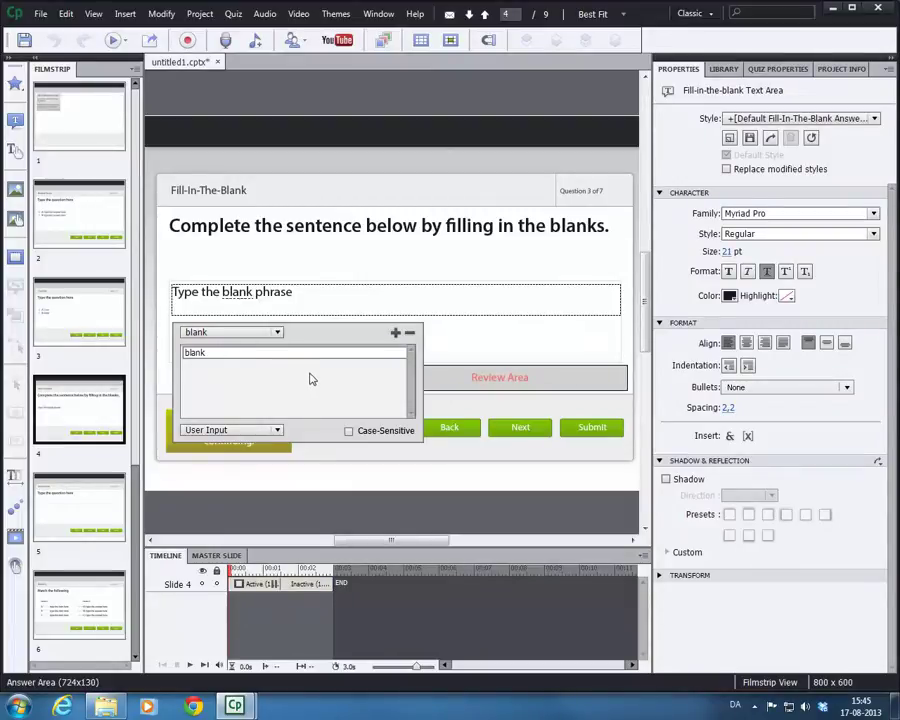
click(94, 486)
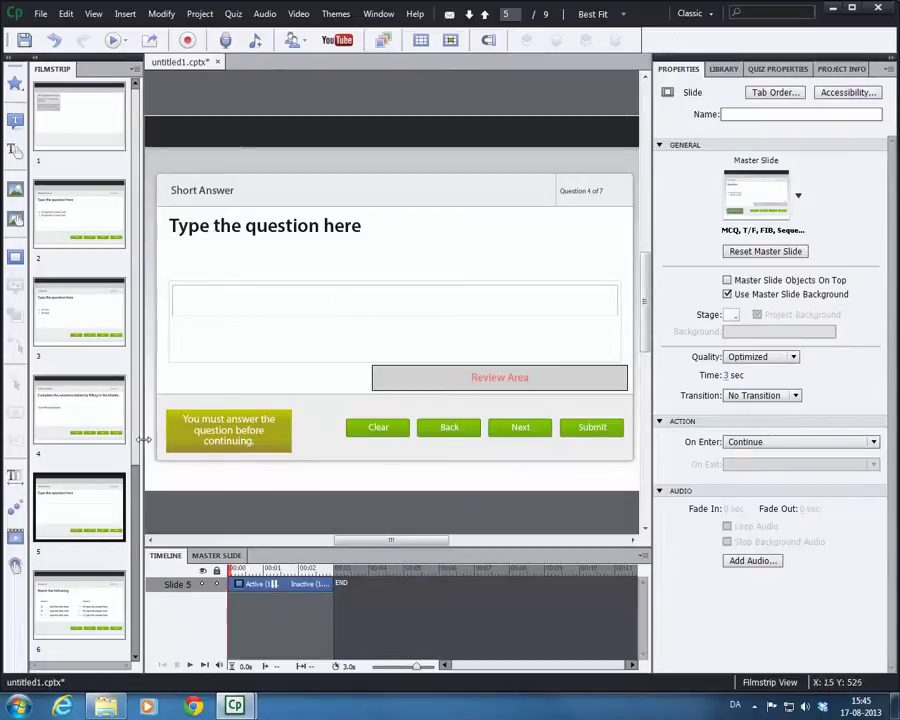
drag(140, 380, 140, 590)
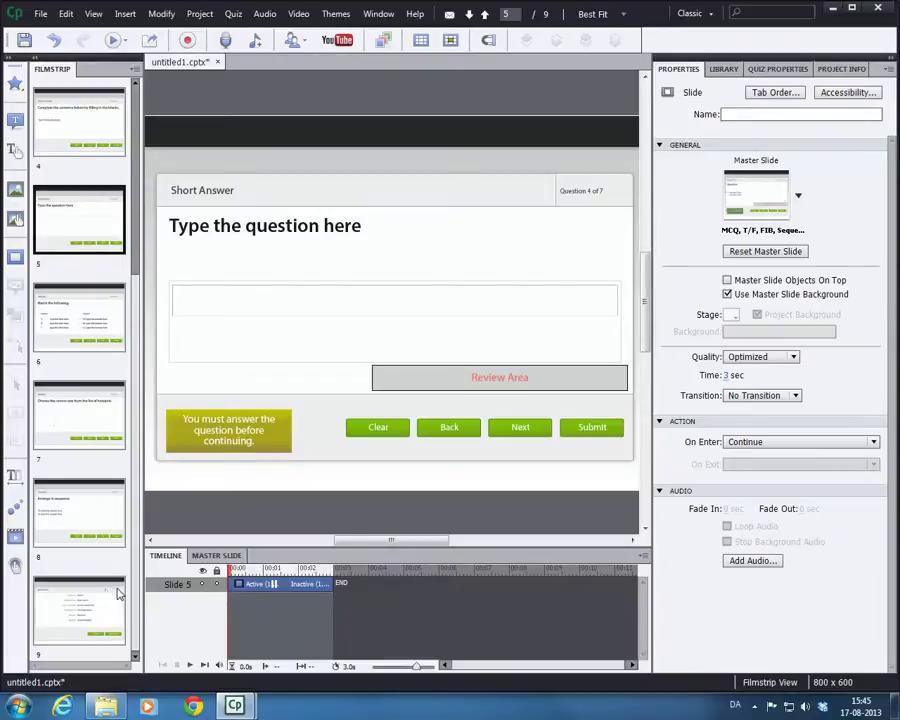
- Publish the project as SWF to a separate folder on the Desktop, declining to view output
click(110, 592)
scroll(122, 430, up, 5)
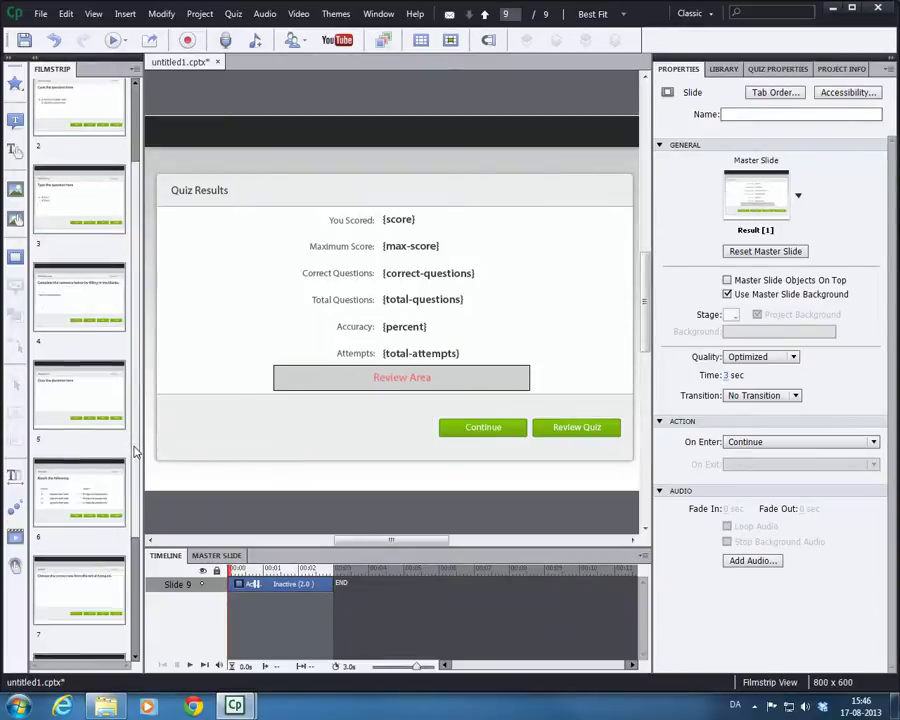
click(41, 14)
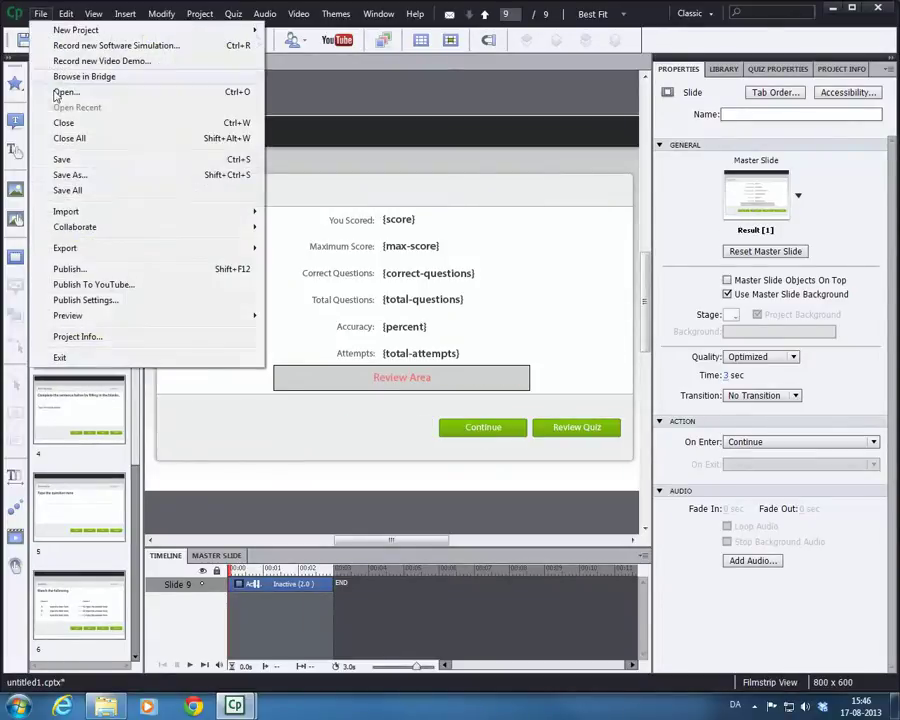
click(105, 268)
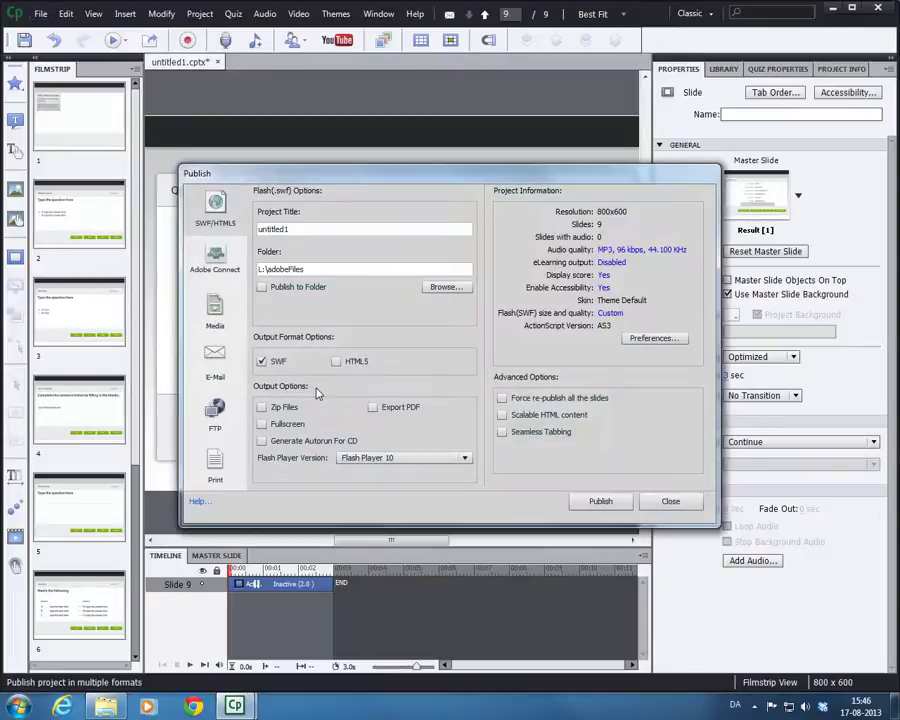
click(445, 287)
click(464, 467)
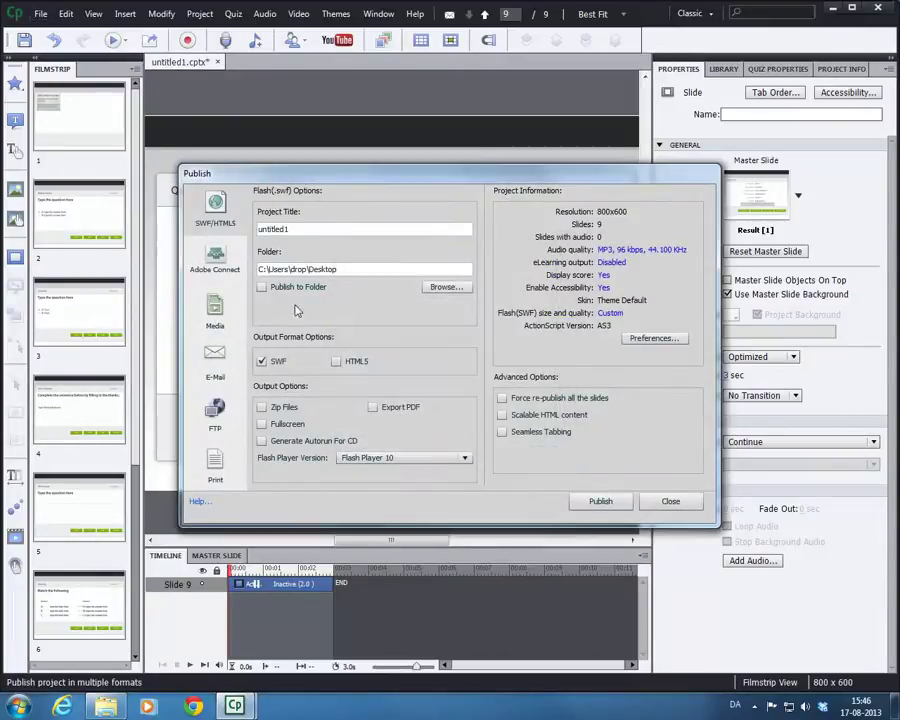
click(263, 287)
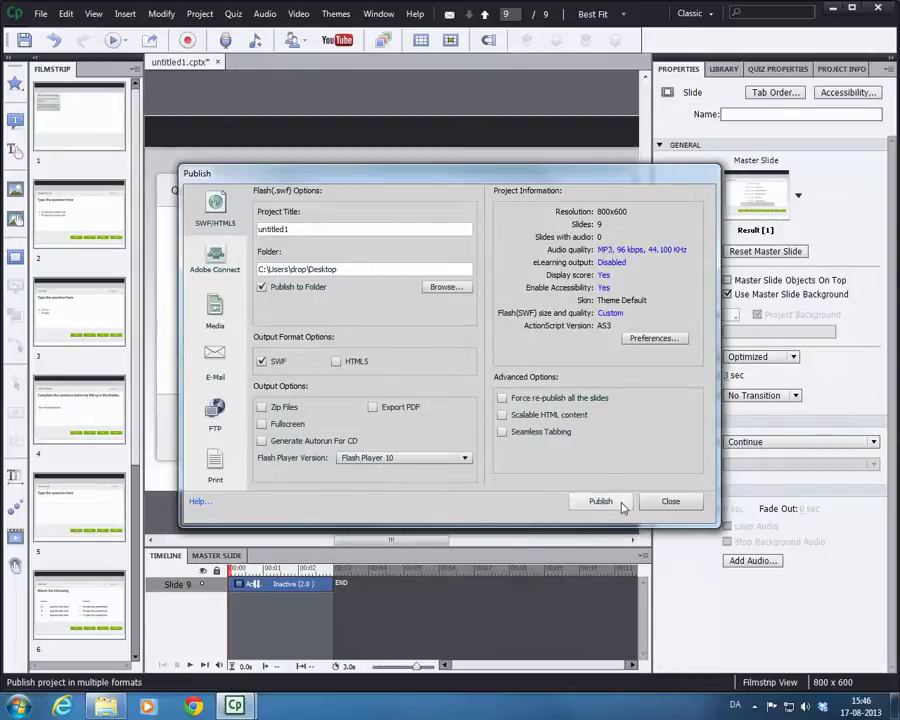
click(608, 503)
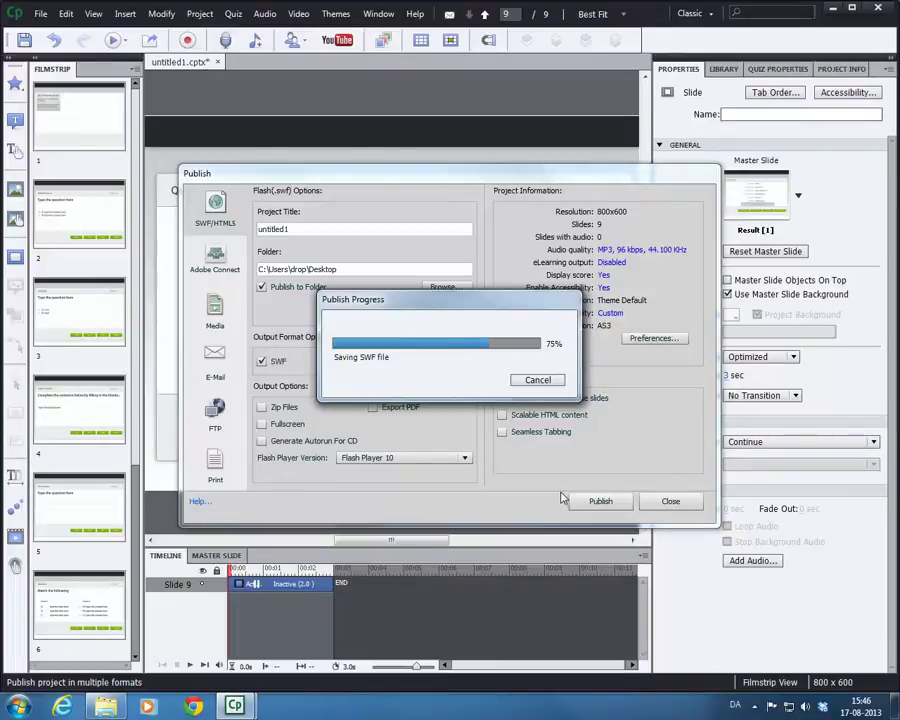
click(566, 368)
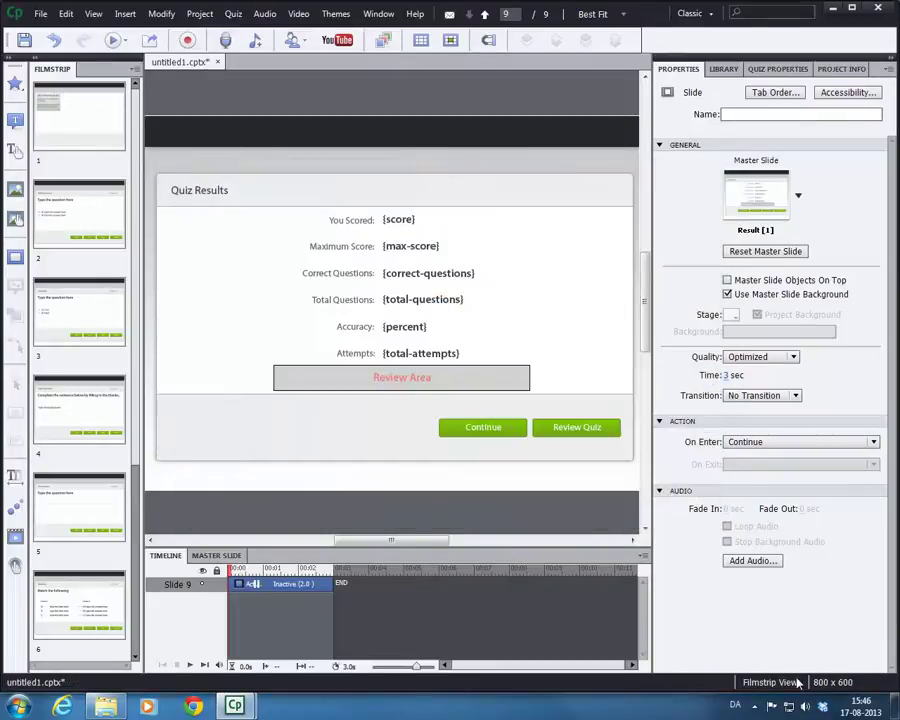
click(895, 706)
- Move the untitled1 folder toward the desktop centre, open it, and resize and reposition its window
drag(25, 95, 362, 232)
click(424, 340)
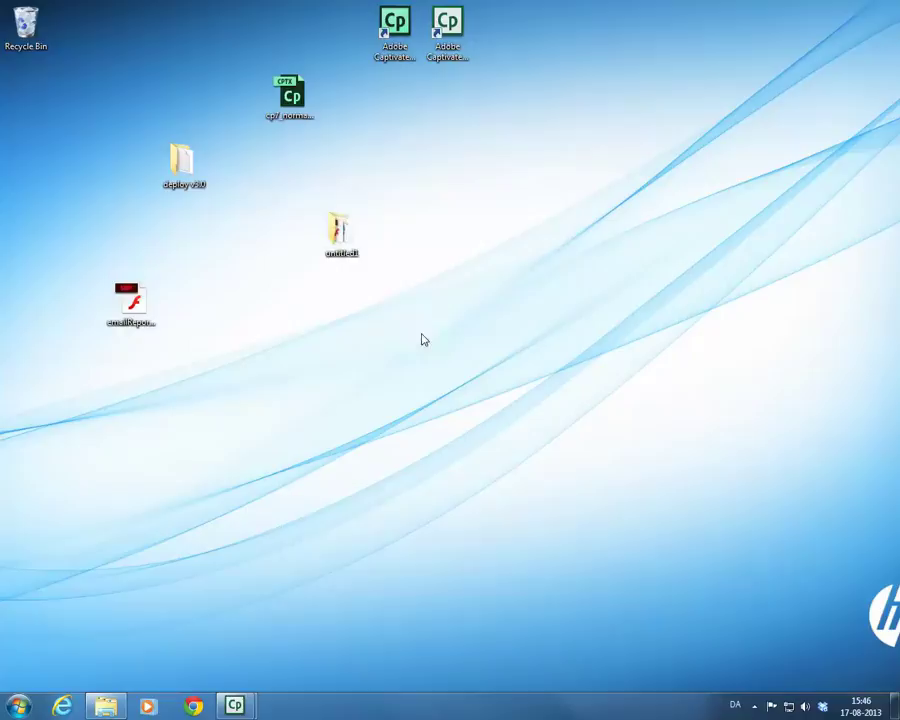
double_click(340, 235)
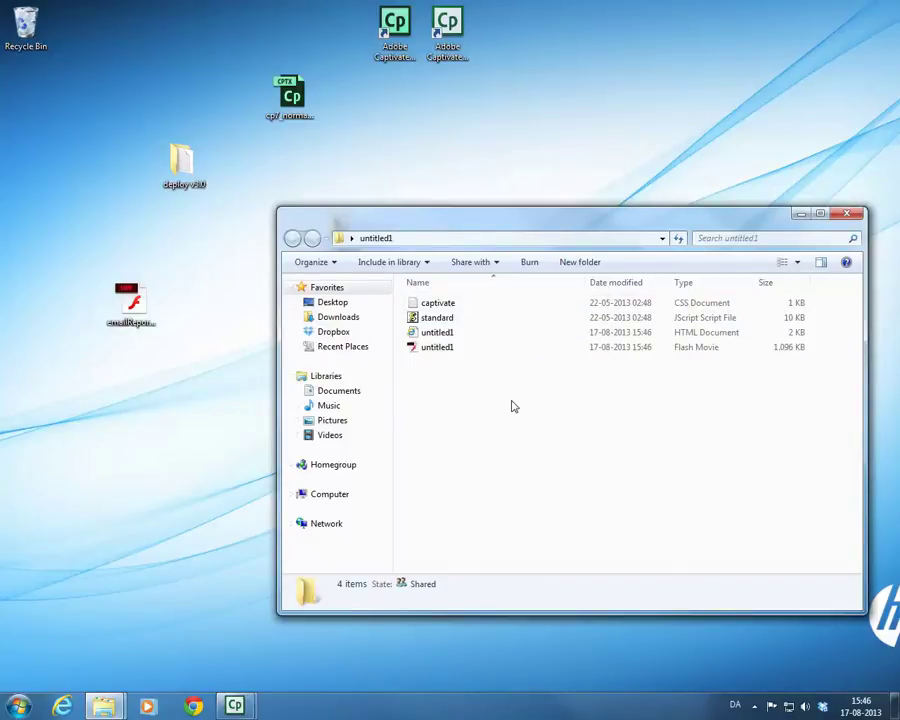
drag(278, 209, 368, 172)
drag(430, 185, 371, 156)
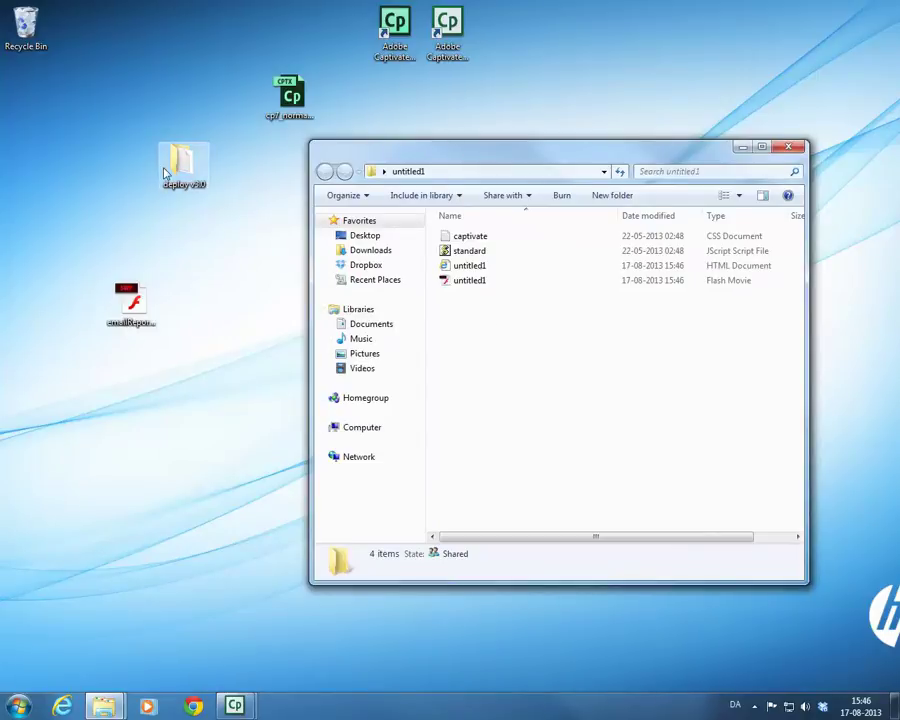
- Open the deploy v3.0 package folder from the desktop and shift its window left
drag(168, 174, 128, 162)
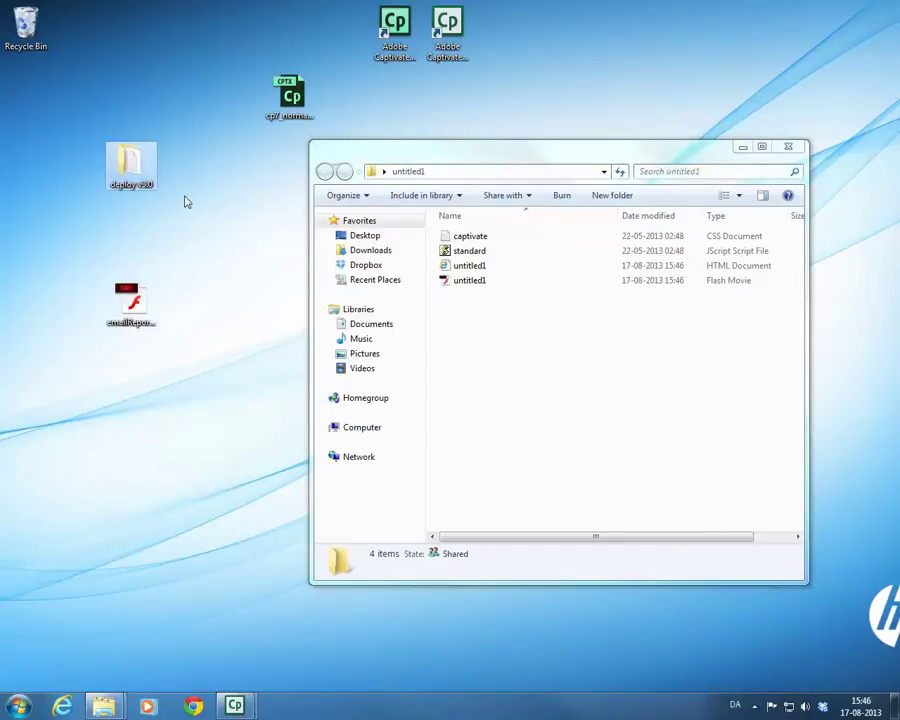
double_click(135, 167)
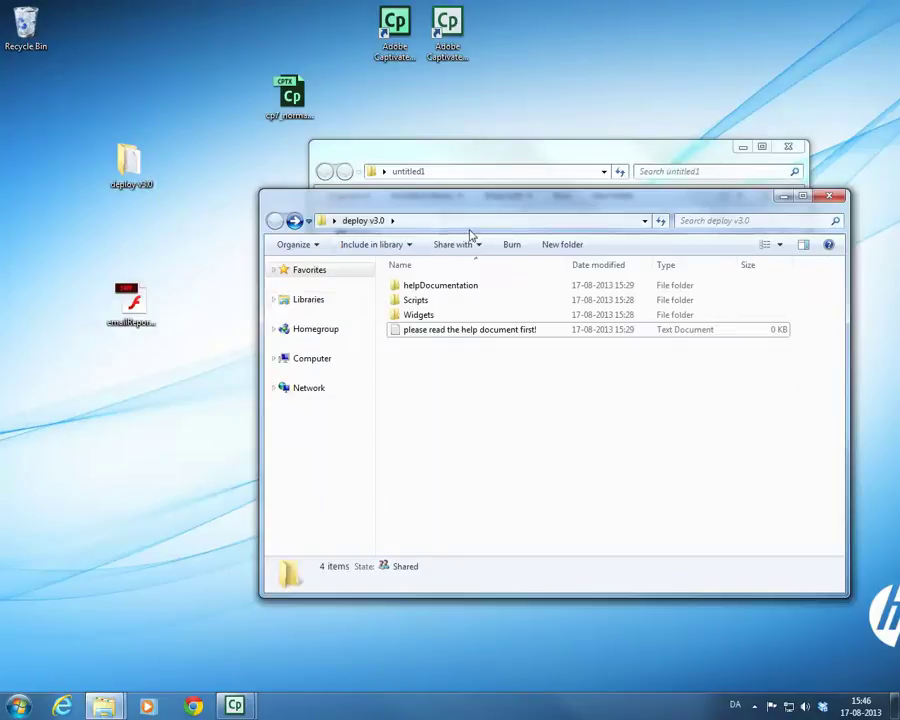
drag(492, 208, 352, 227)
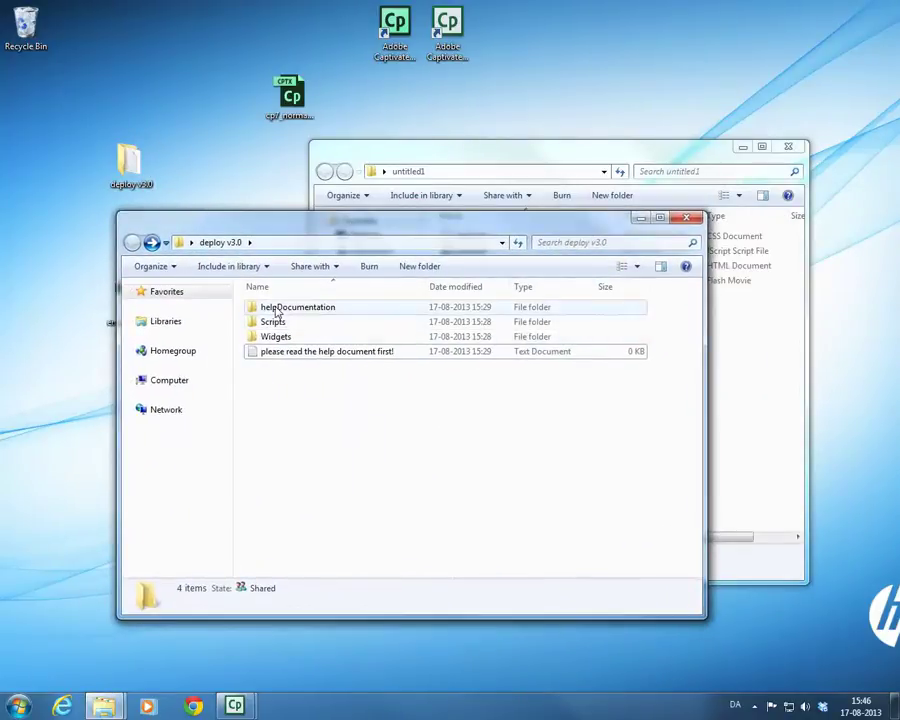
- Look inside the helpDocumentation and Widgets folders, returning to deploy v3.0 after each
click(314, 311)
double_click(316, 311)
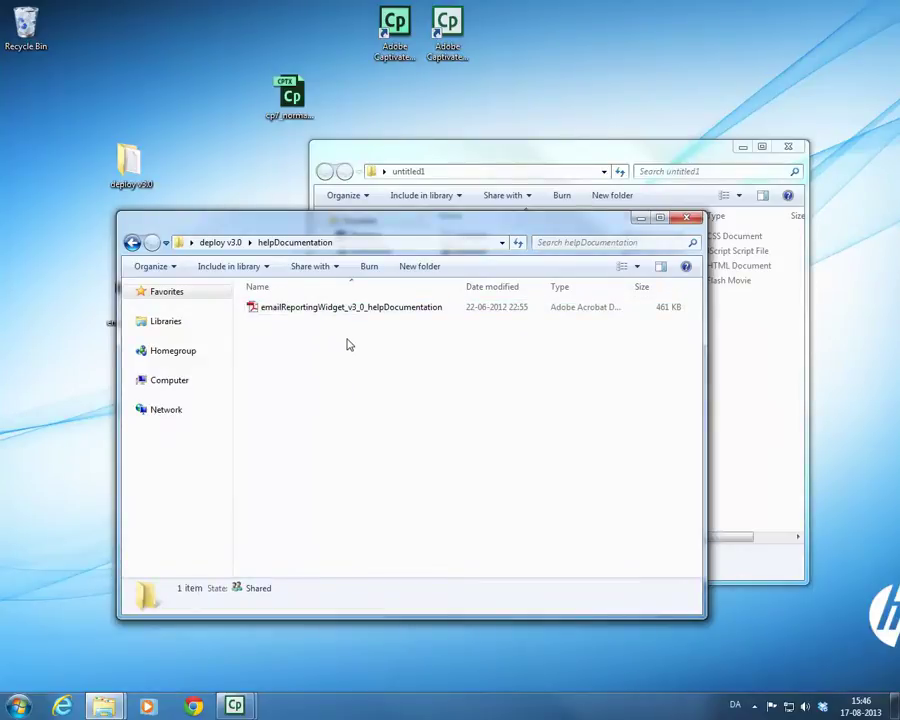
key(BackSpace)
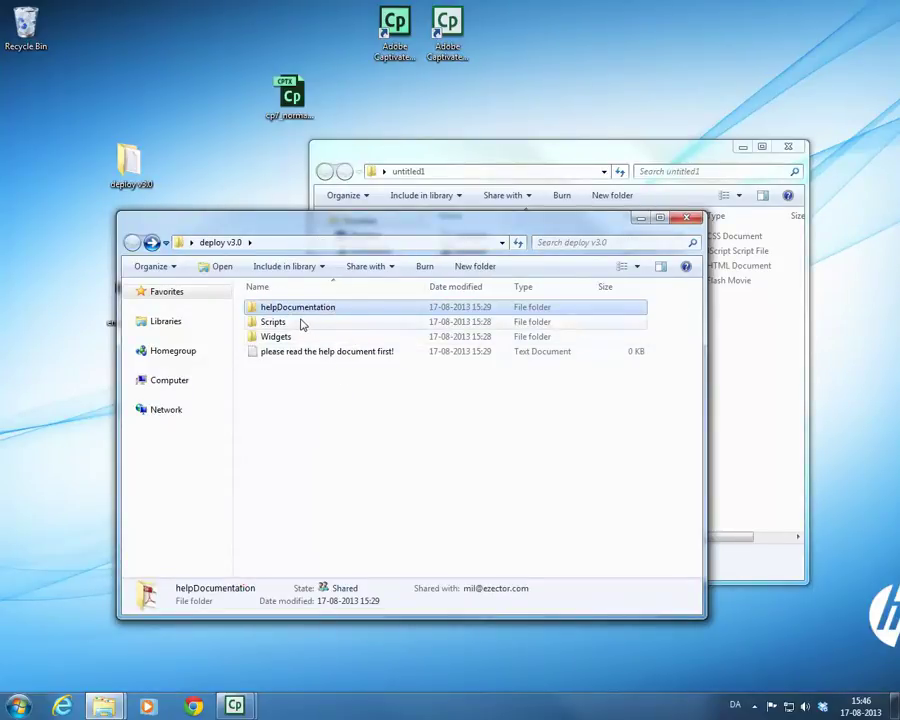
double_click(300, 340)
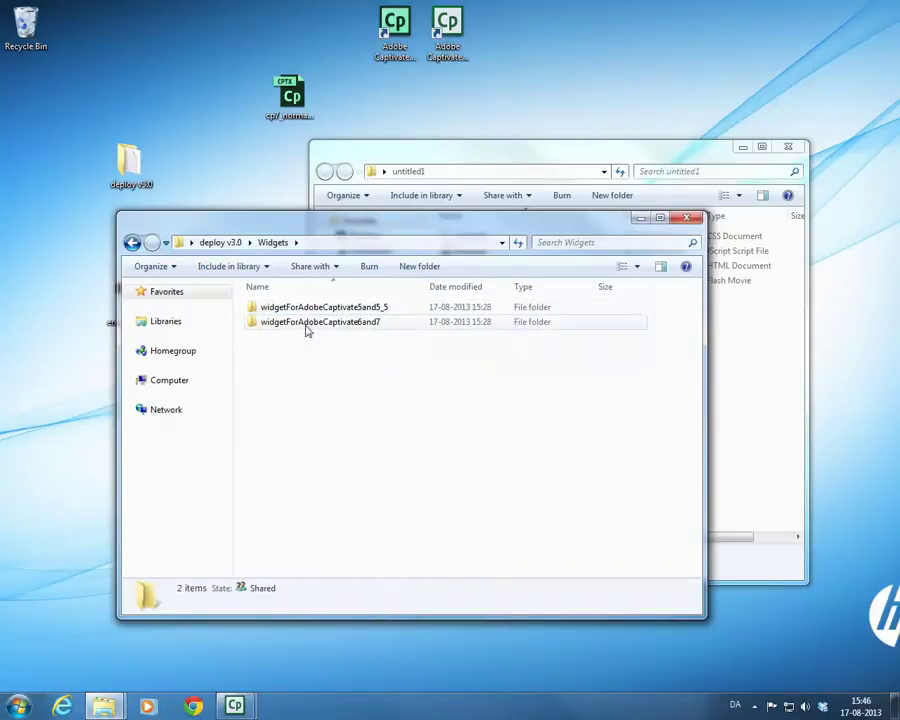
mouse_move(340, 328)
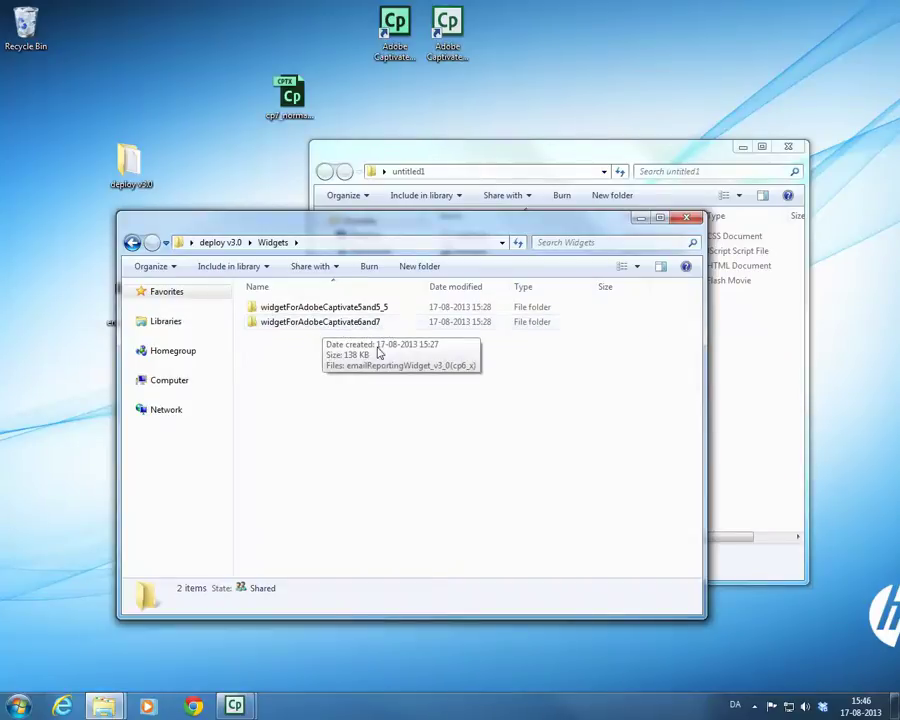
key(BackSpace)
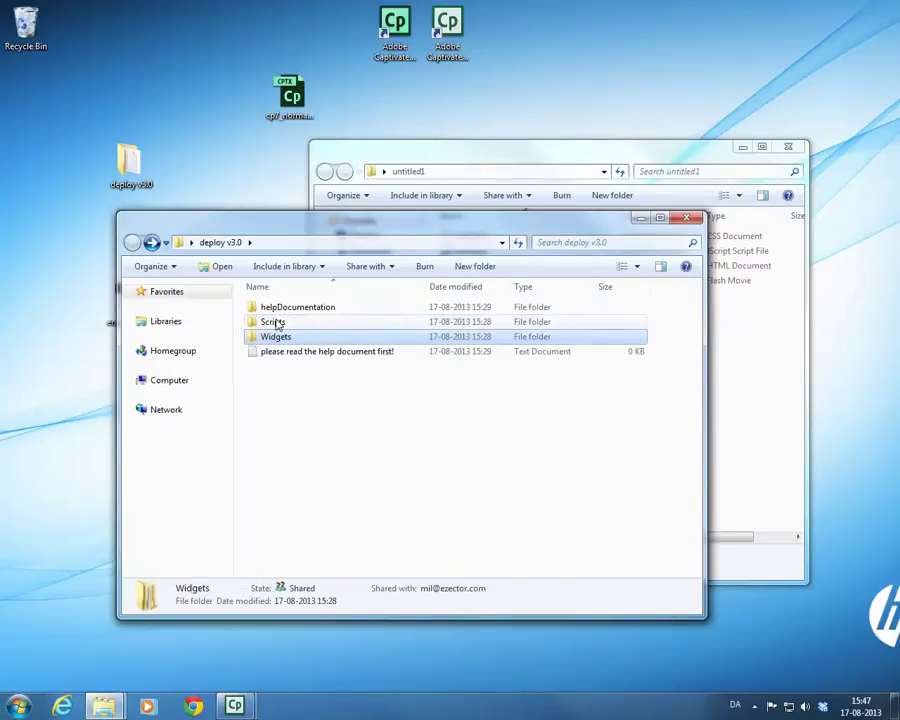
- Go to Scripts > PHP Script in the deploy package and copy sendmail.php
double_click(278, 322)
drag(376, 222, 418, 346)
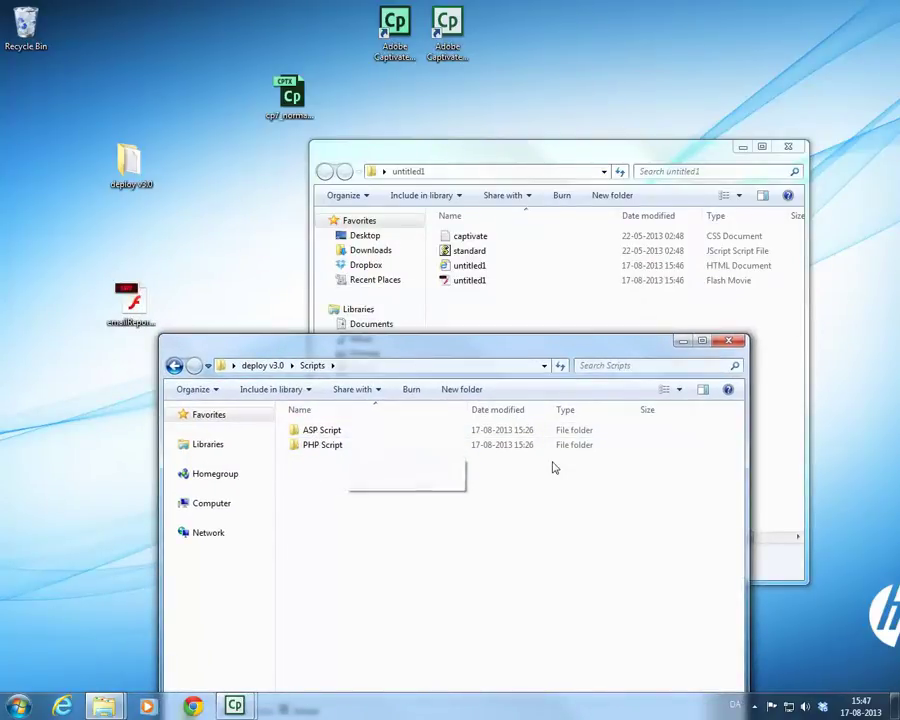
double_click(322, 447)
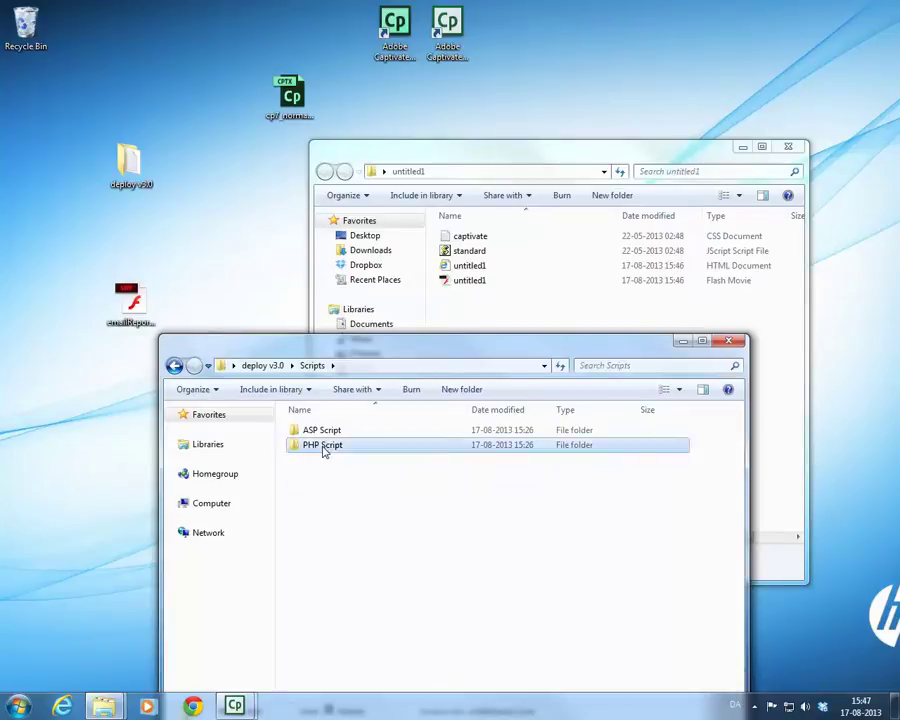
click(335, 434)
right_click(352, 432)
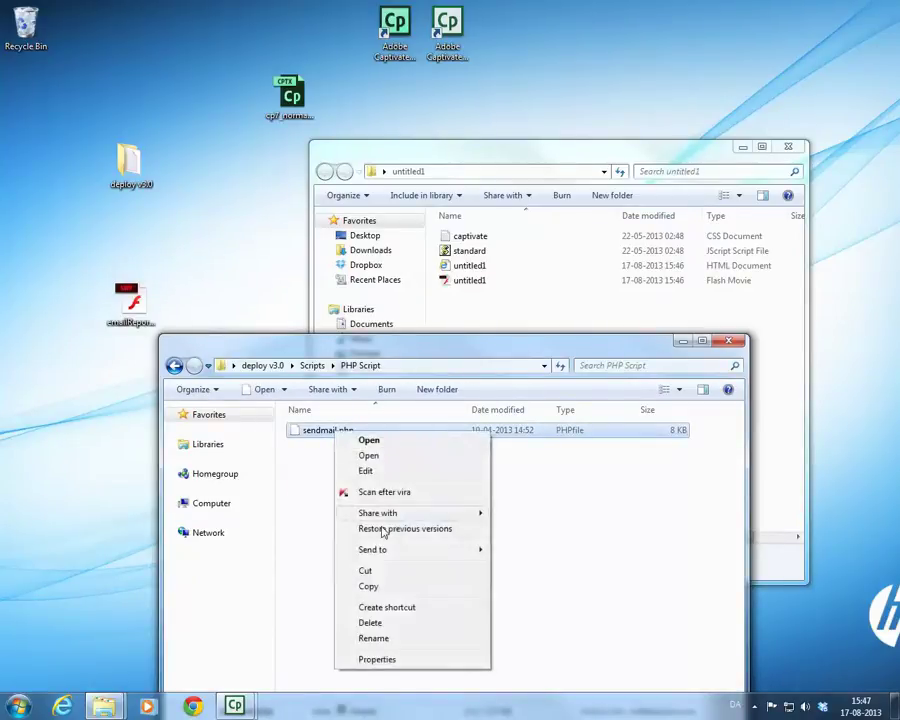
click(388, 589)
- Paste sendmail.php into the untitled1 folder and arrange both Explorer windows
click(502, 307)
right_click(502, 307)
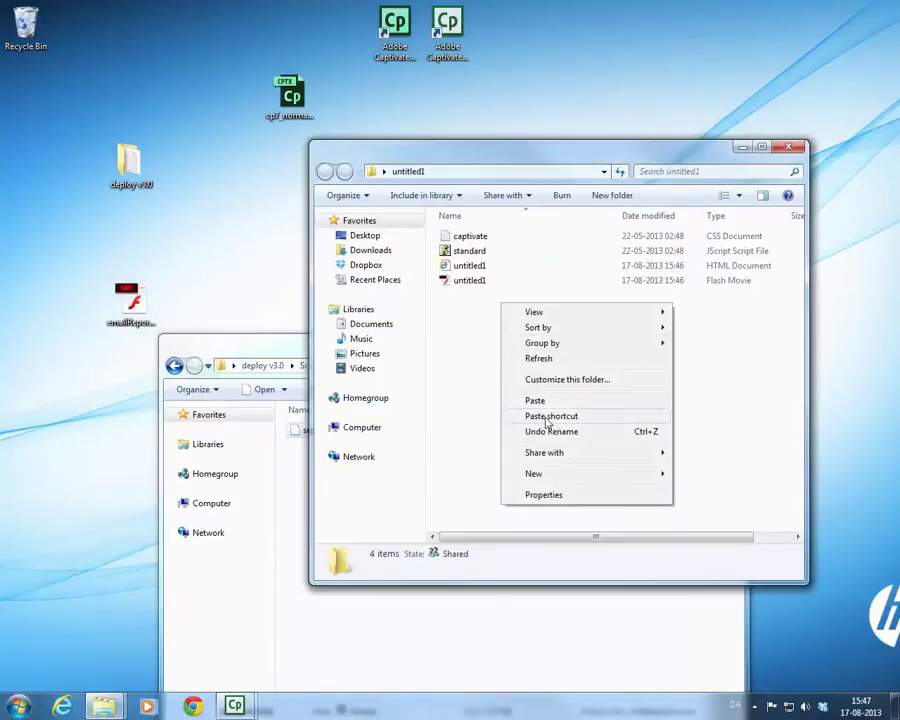
click(534, 400)
drag(235, 341, 197, 351)
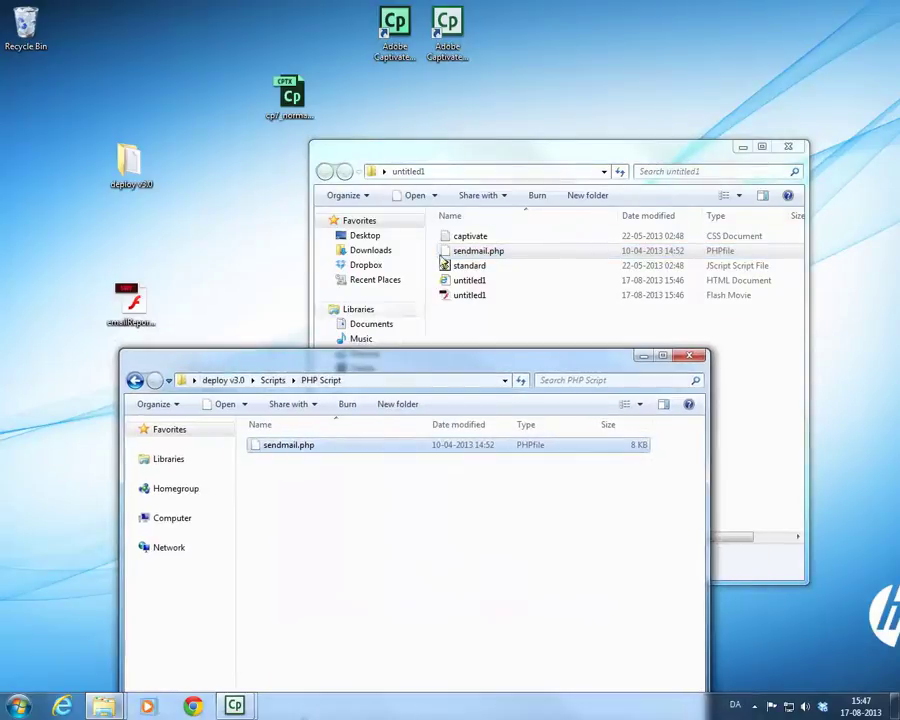
drag(484, 157, 481, 70)
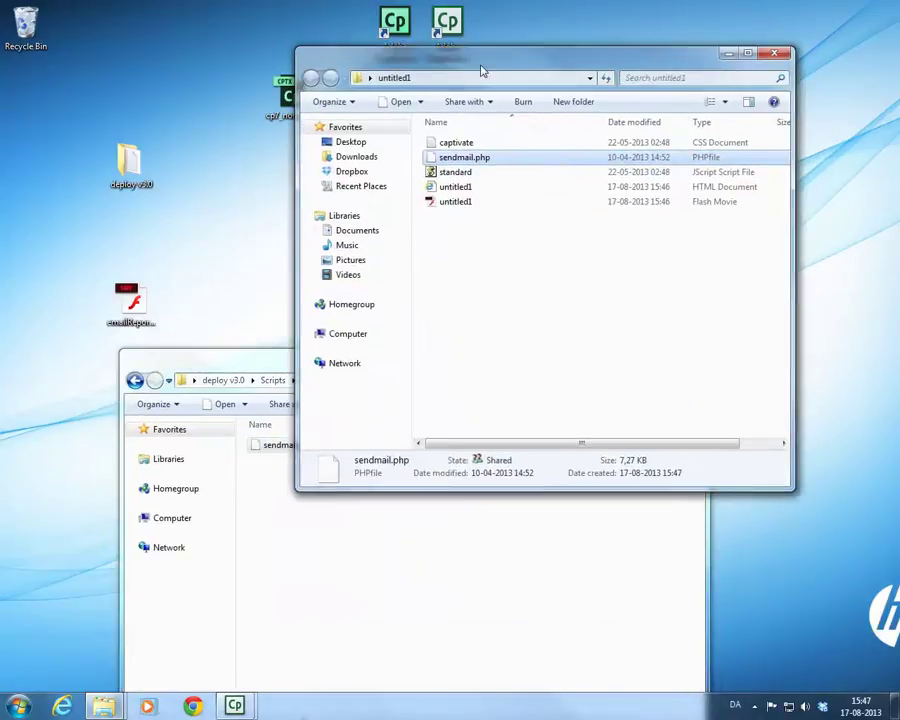
click(596, 294)
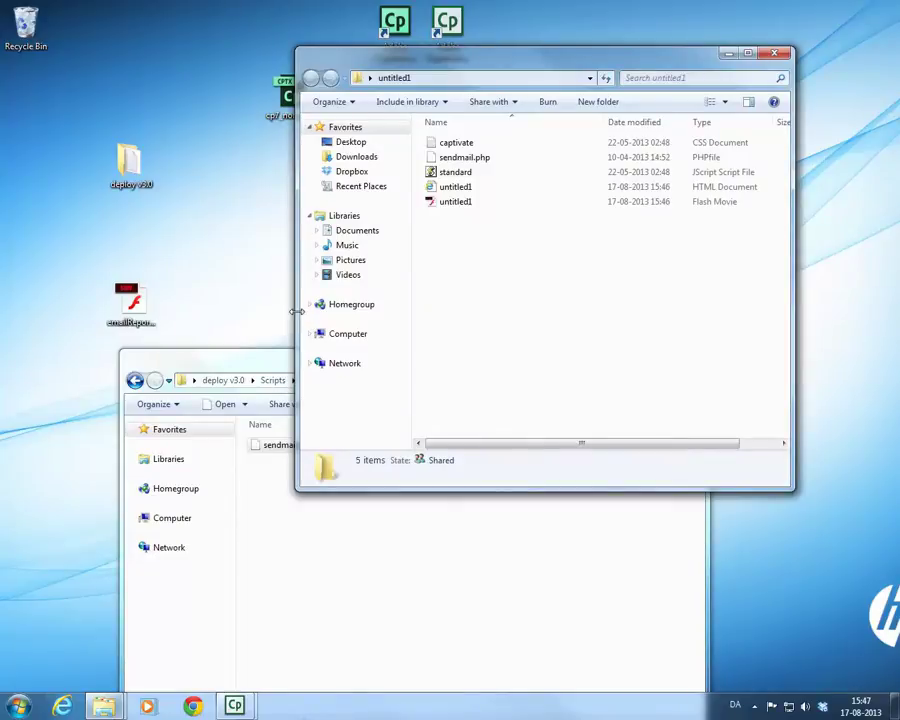
- Widen the untitled1 Explorer window leftward to reveal file sizes, such as sendmail.php's 8 KB
drag(296, 310, 193, 308)
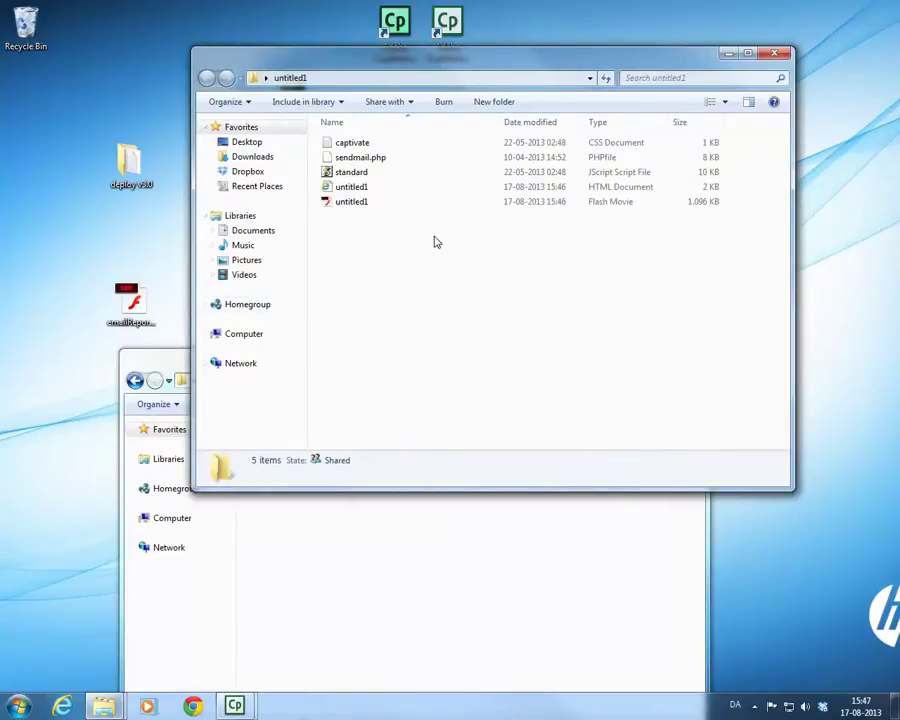